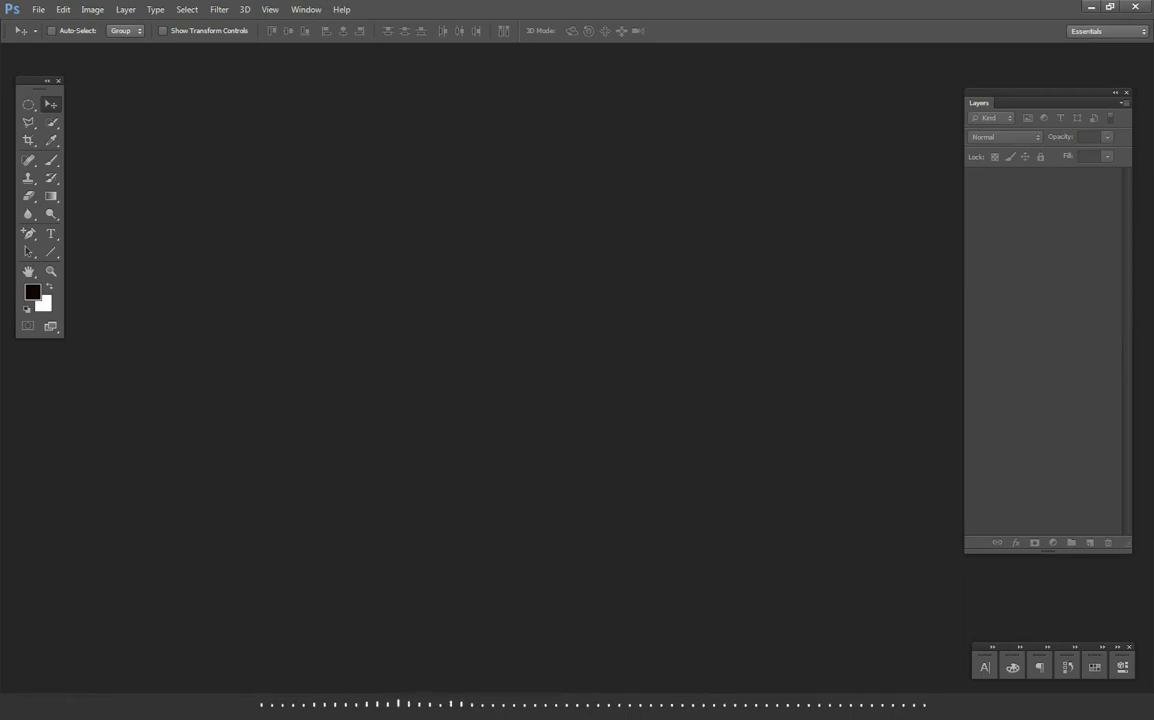
- Create a new 2000 × 2000 px RGB document at 300 pixels/inch with a white background
left_click(38, 9)
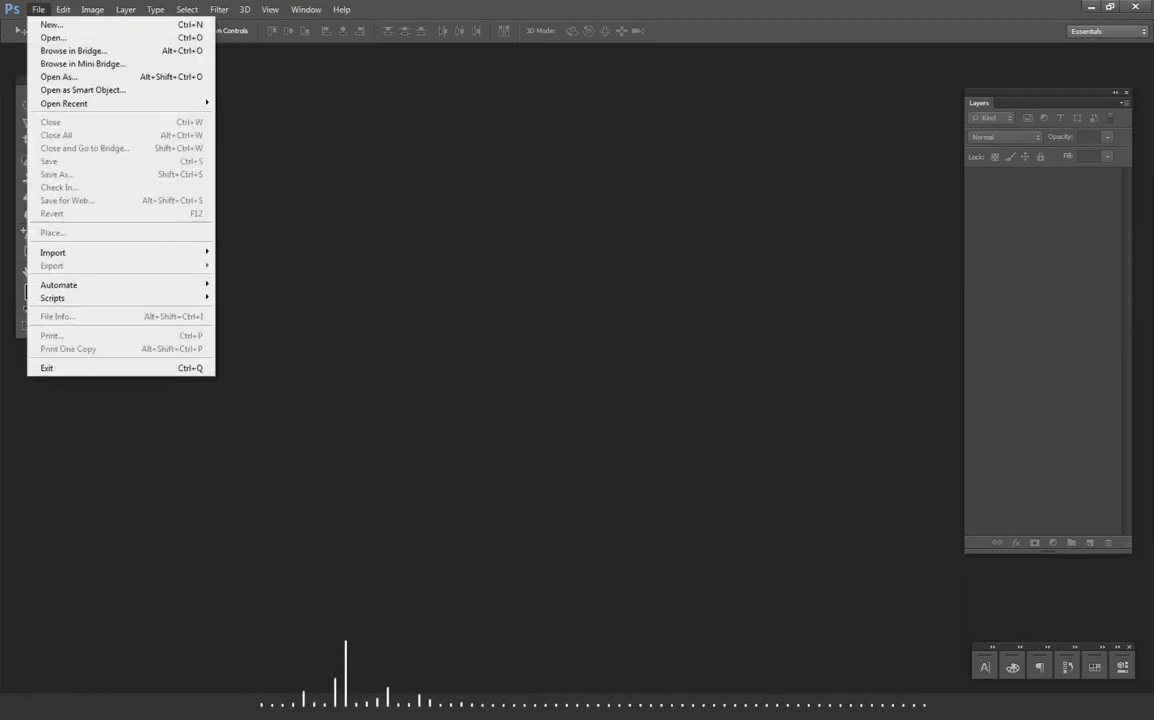
left_click(50, 24)
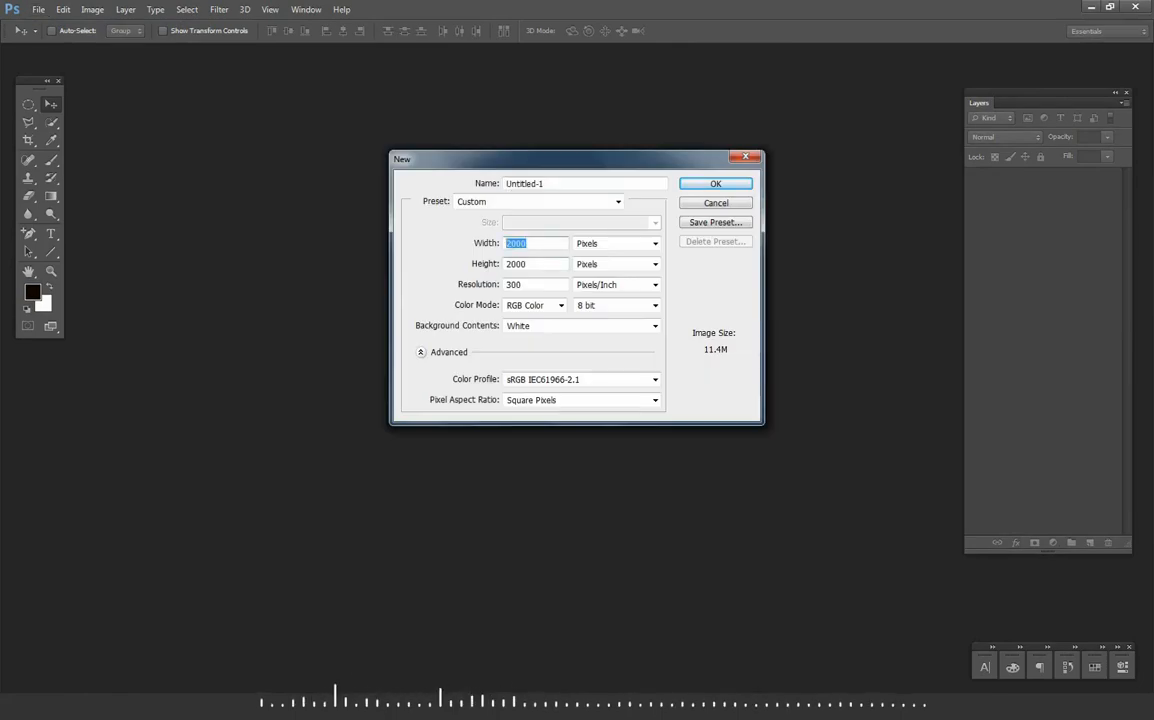
key("Return")
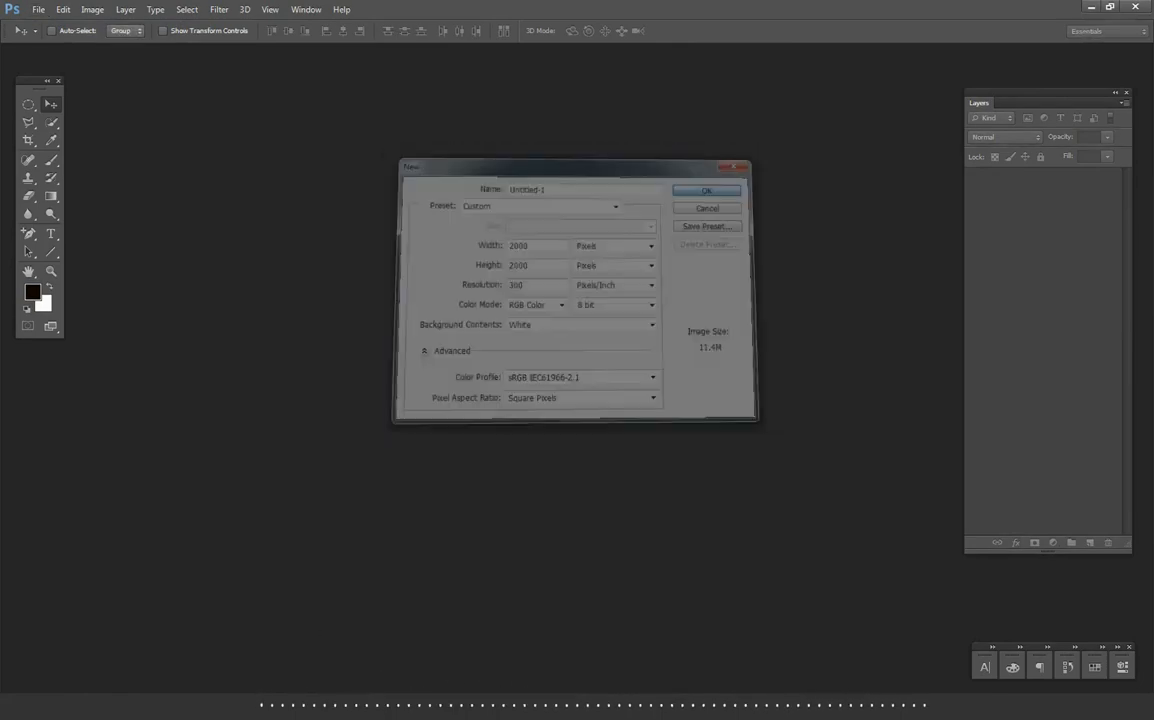
- Open the street photo of the woman in tall black boots and copy it into the Untitled-1 document
left_click(38, 9)
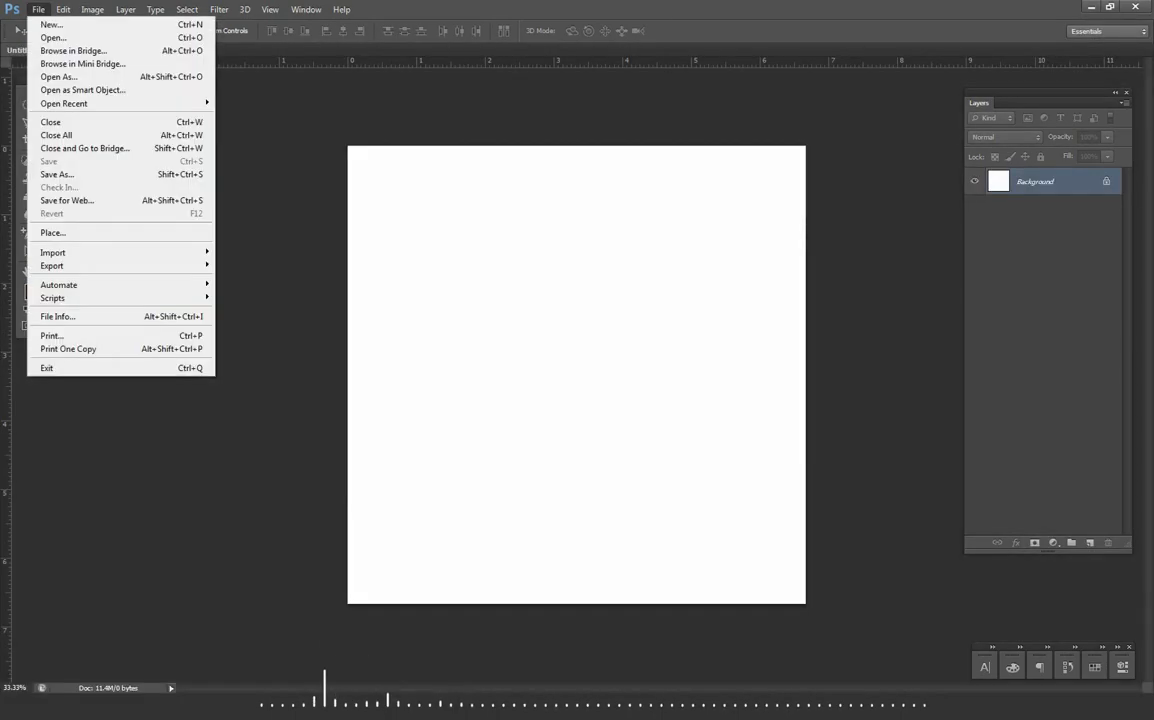
left_click(50, 36)
left_click(640, 380)
scroll(640, 380, "down", 3)
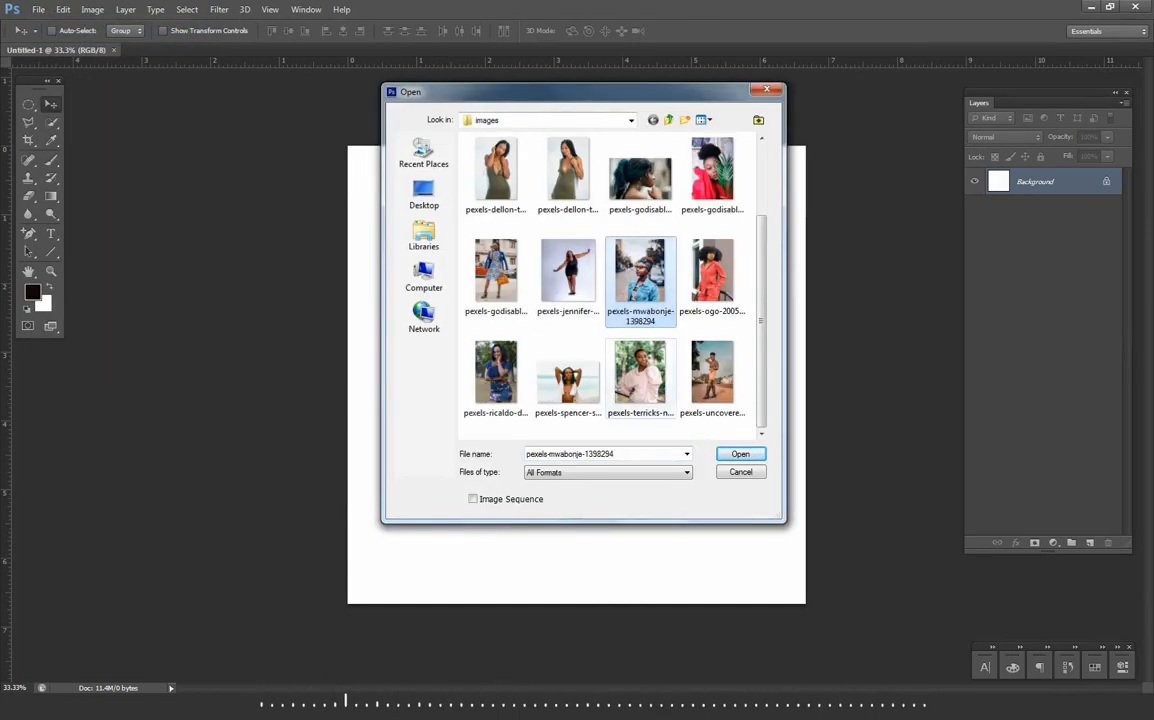
double_click(710, 376)
key("ctrl+a")
left_click_drag(601, 310, 500, 298)
scroll(577, 375, "down", 2)
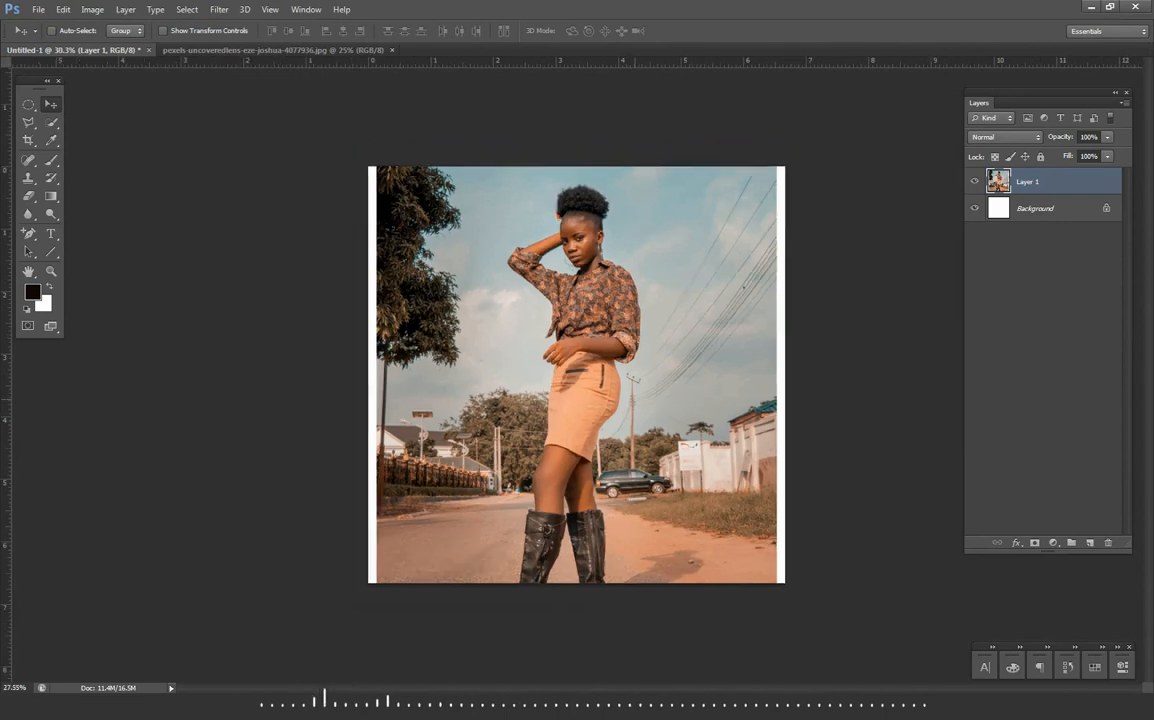
- Flip the photo horizontally, scale it to 85%, and place it against the canvas's right side
key("ctrl+t")
right_click(646, 330)
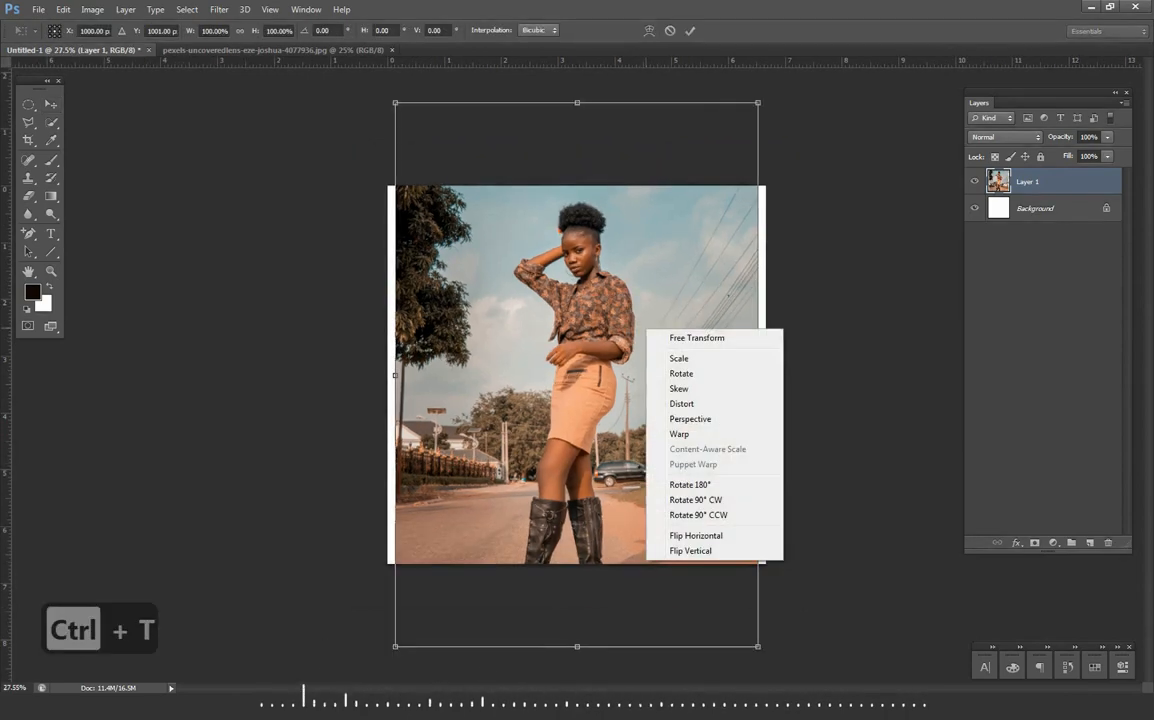
left_click(696, 535)
left_click_drag(758, 646, 704, 564)
left_click_drag(673, 394, 748, 420)
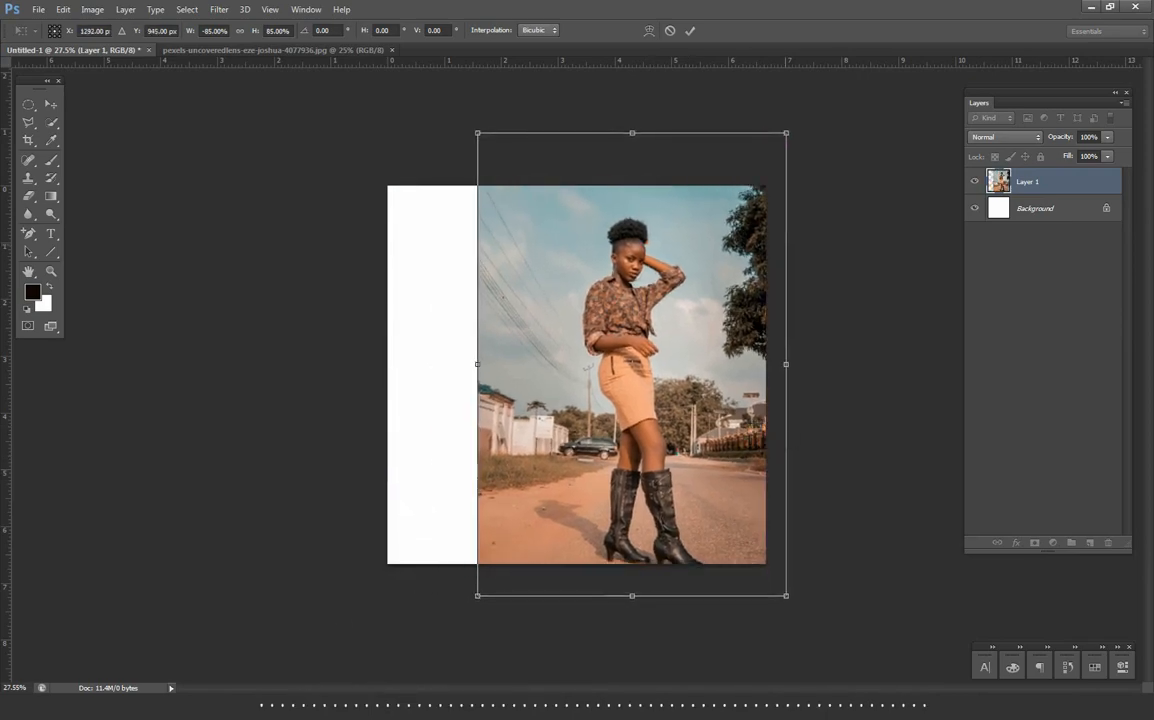
key("Return")
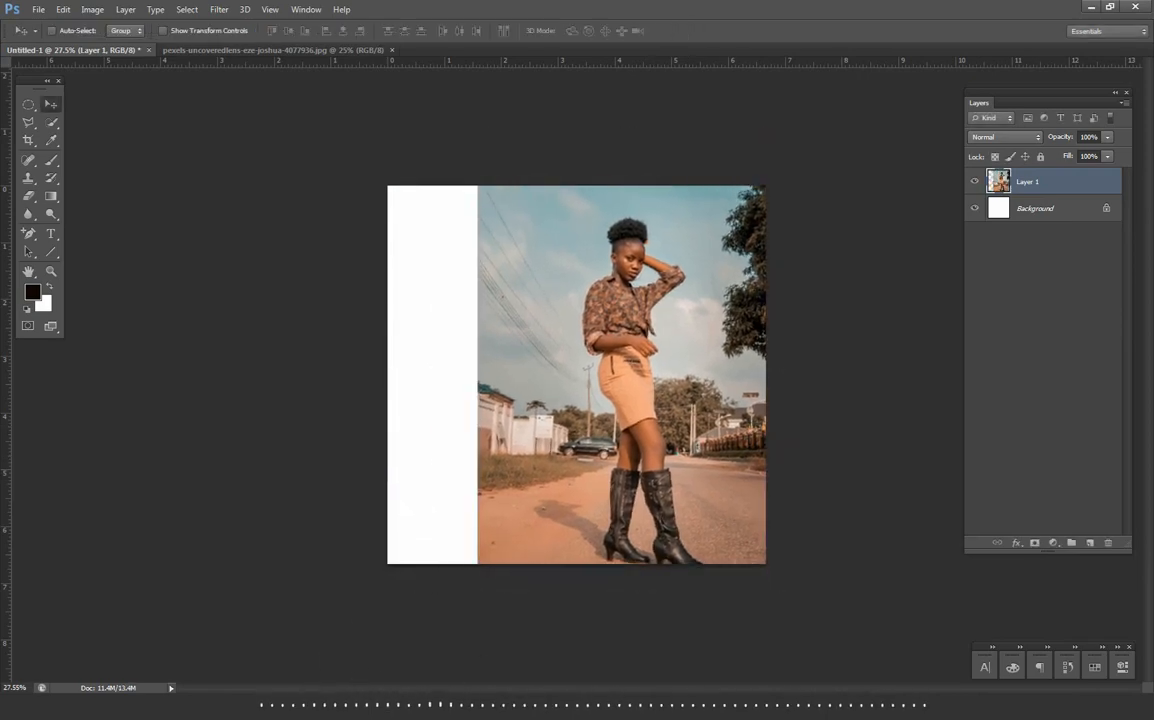
- Add a white Solid Color fill layer above the photo
left_click(1053, 543)
left_click(1060, 242)
left_click(698, 148)
key("Return")
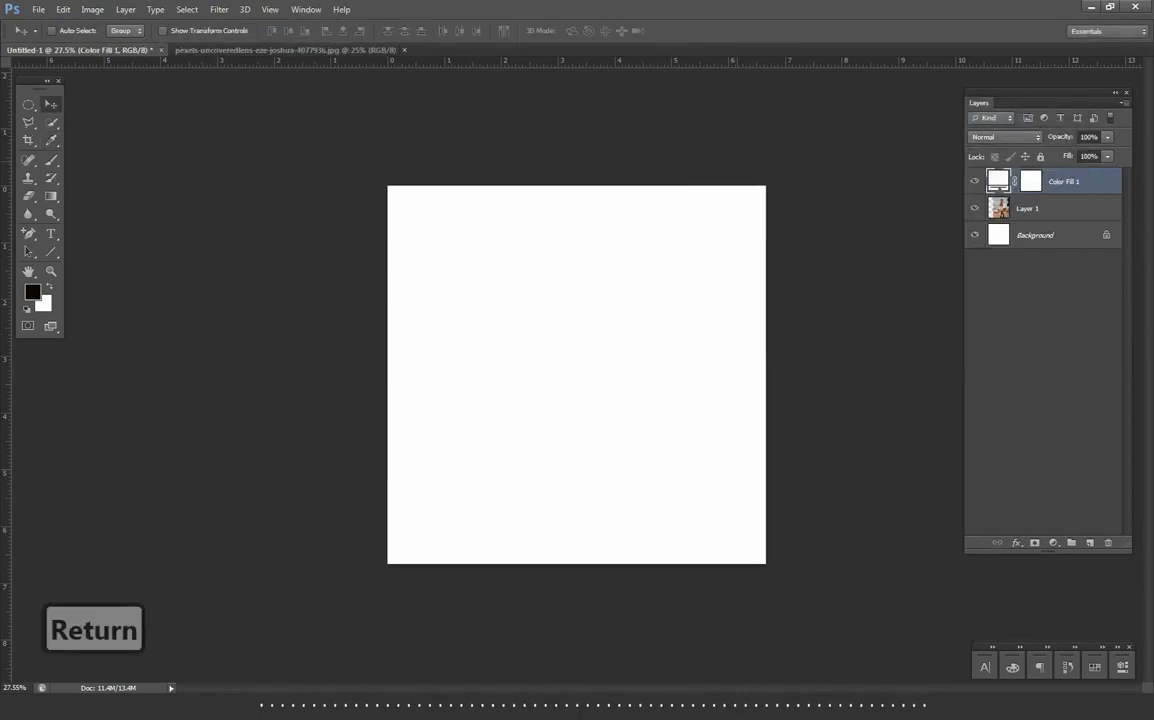
- Draw a vertical black rounded rectangle about 217 × 1080 px with a 100 px corner radius near the canvas centre
scroll(577, 374, "up", 1)
left_click(1031, 181)
scroll(577, 374, "up", 2)
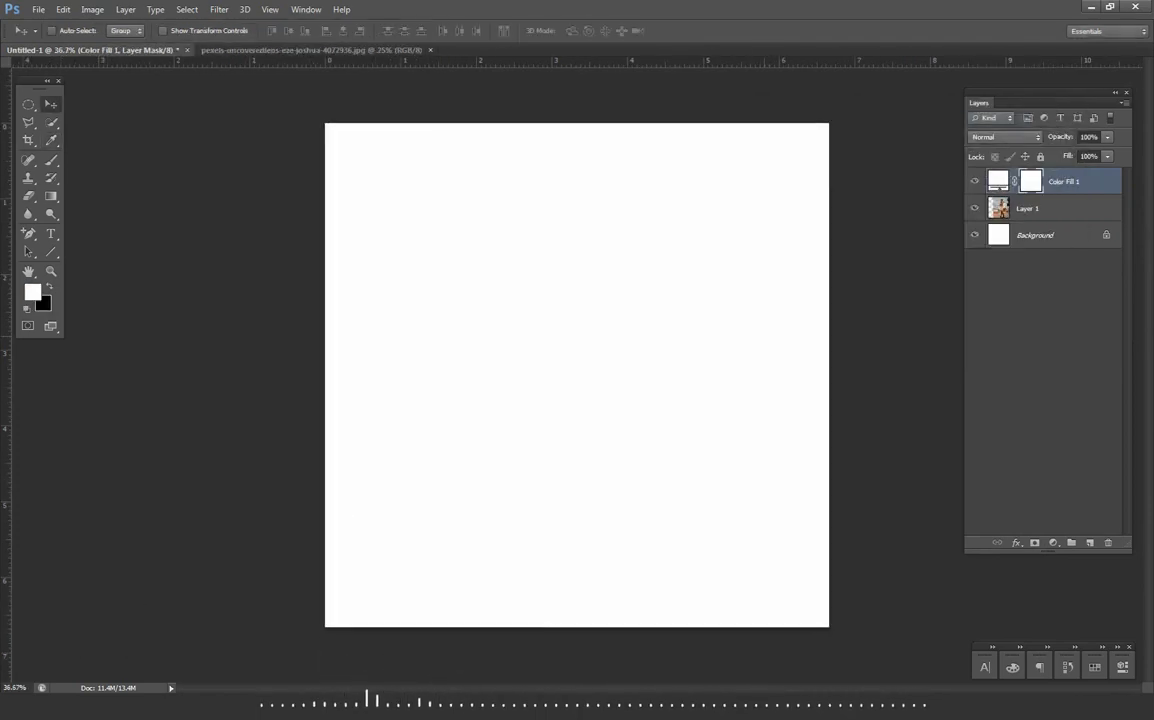
right_click(51, 252)
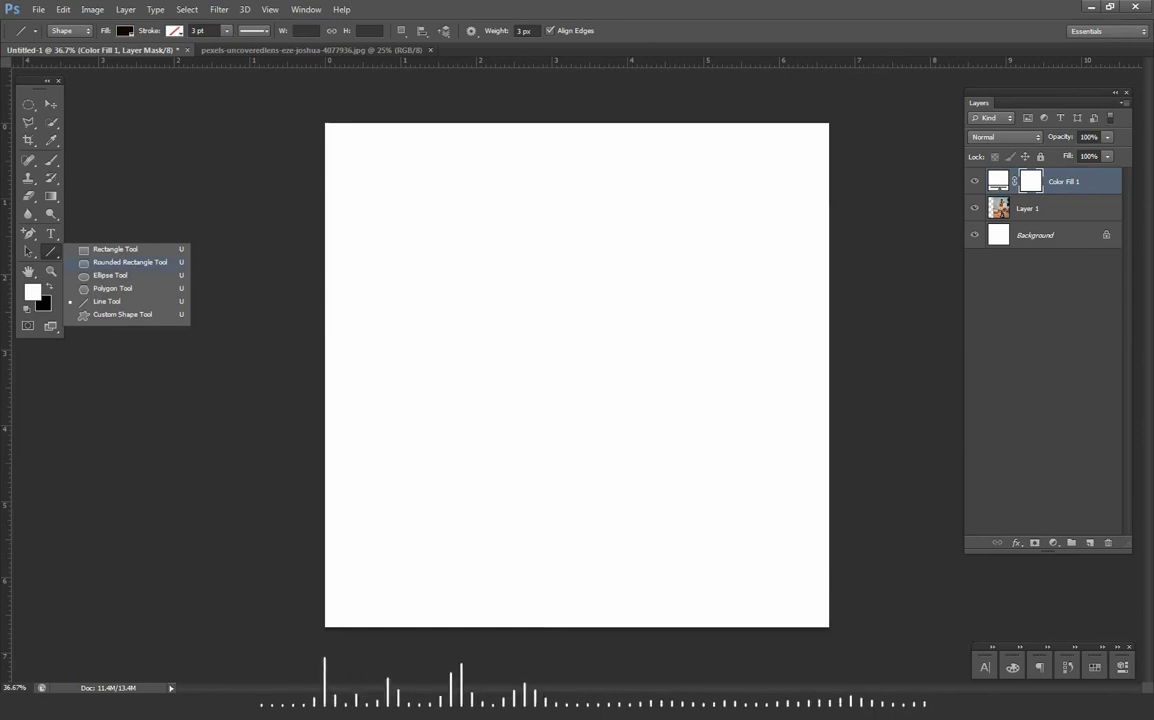
left_click(130, 262)
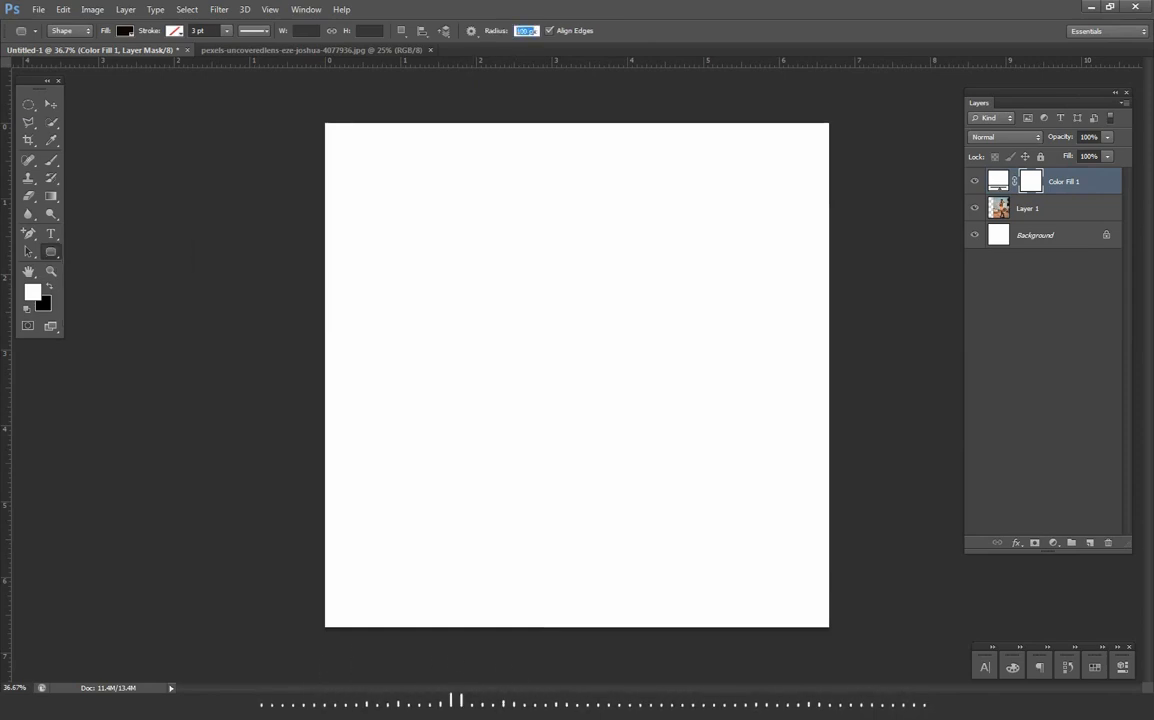
left_click_drag(530, 226, 585, 497)
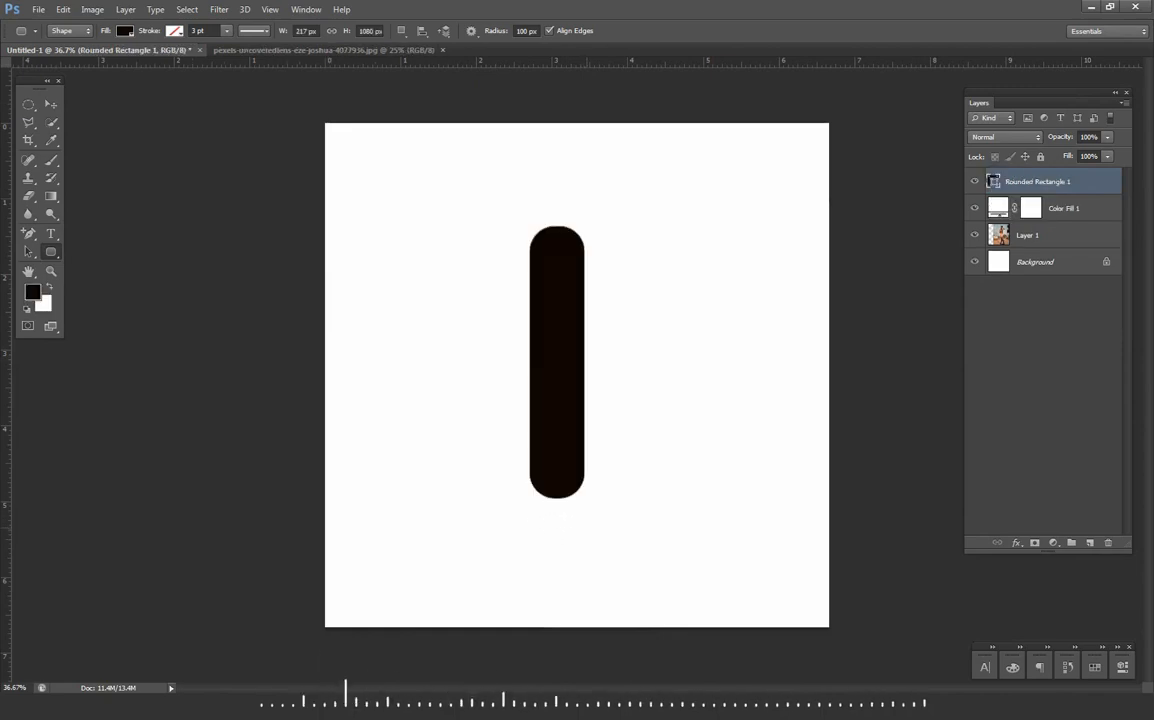
- Duplicate the rounded bar twice to its right with small gaps, and hide the rightmost copy
key("v")
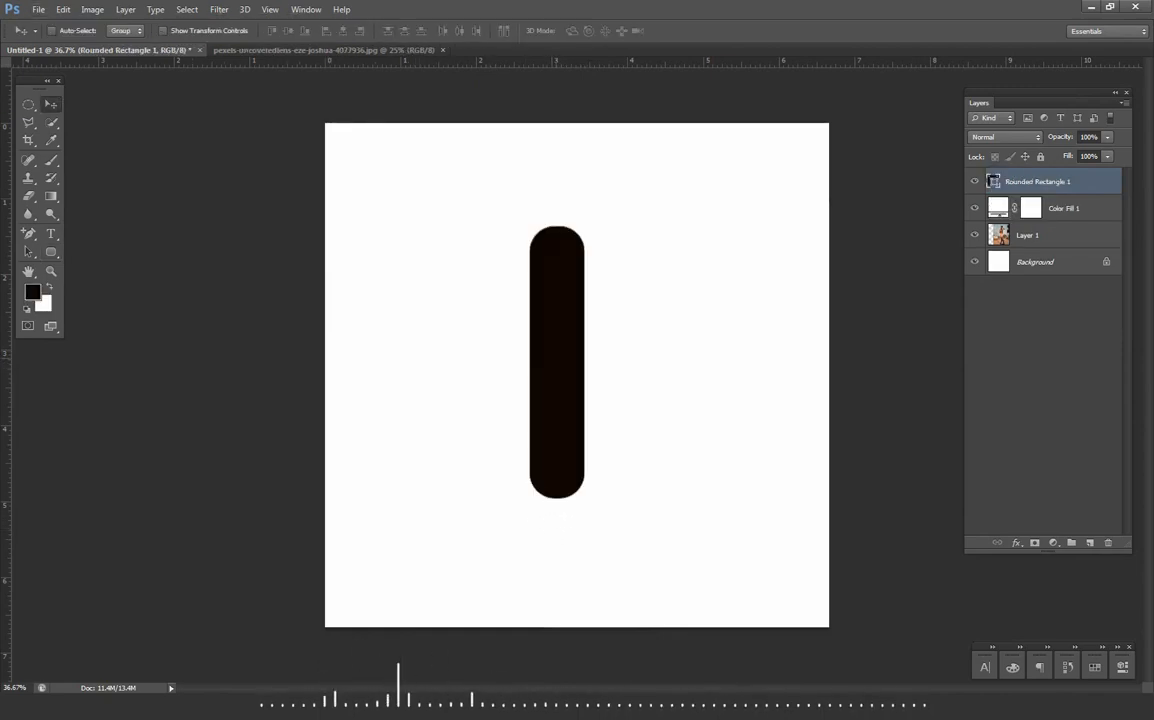
left_click_drag(580, 321, 709, 322)
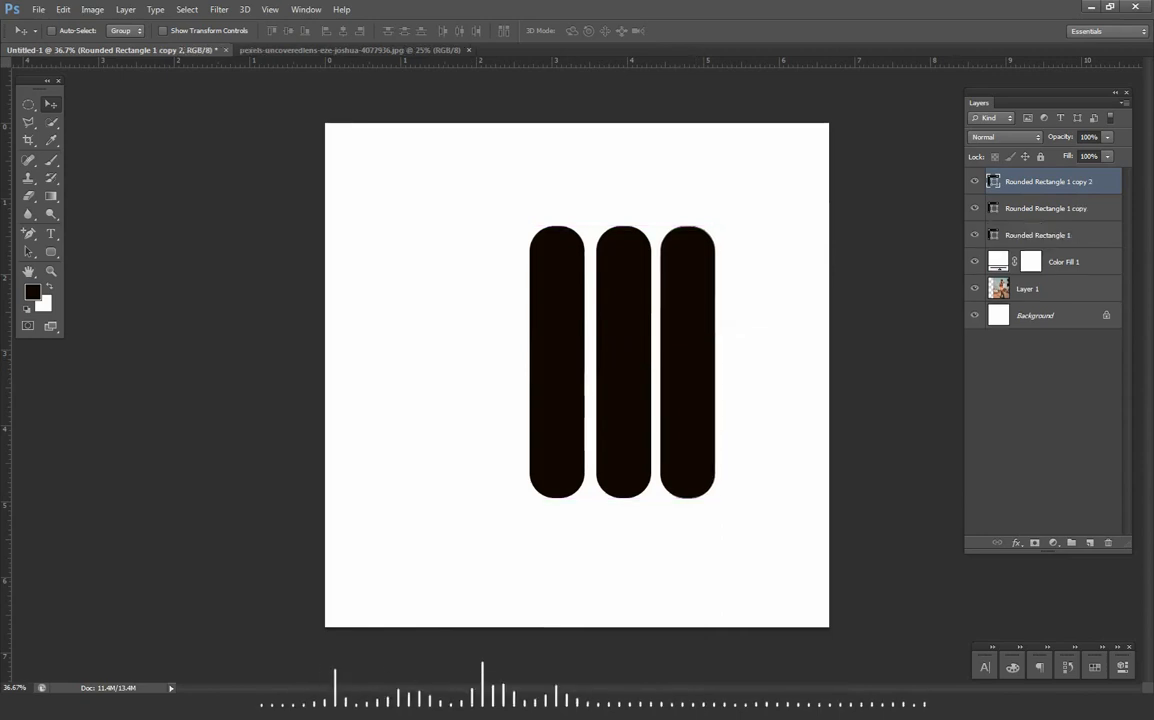
left_click(975, 181)
- Enlarge the middle rounded bar slightly
left_click(1045, 208)
left_click(1045, 235, "shift")
key("ctrl+t")
left_click_drag(650, 498, 661, 520)
key("Return")
- Rotate the first rounded bar so it slopes down to the right and place it in the canvas's upper right
left_click(1040, 235)
left_click_drag(573, 371, 749, 338)
key("ctrl+t")
left_click_drag(777, 488, 848, 440)
left_click_drag(772, 405, 752, 310)
left_click_drag(660, 104, 683, 160)
key("Return")
left_click_drag(712, 290, 722, 264)
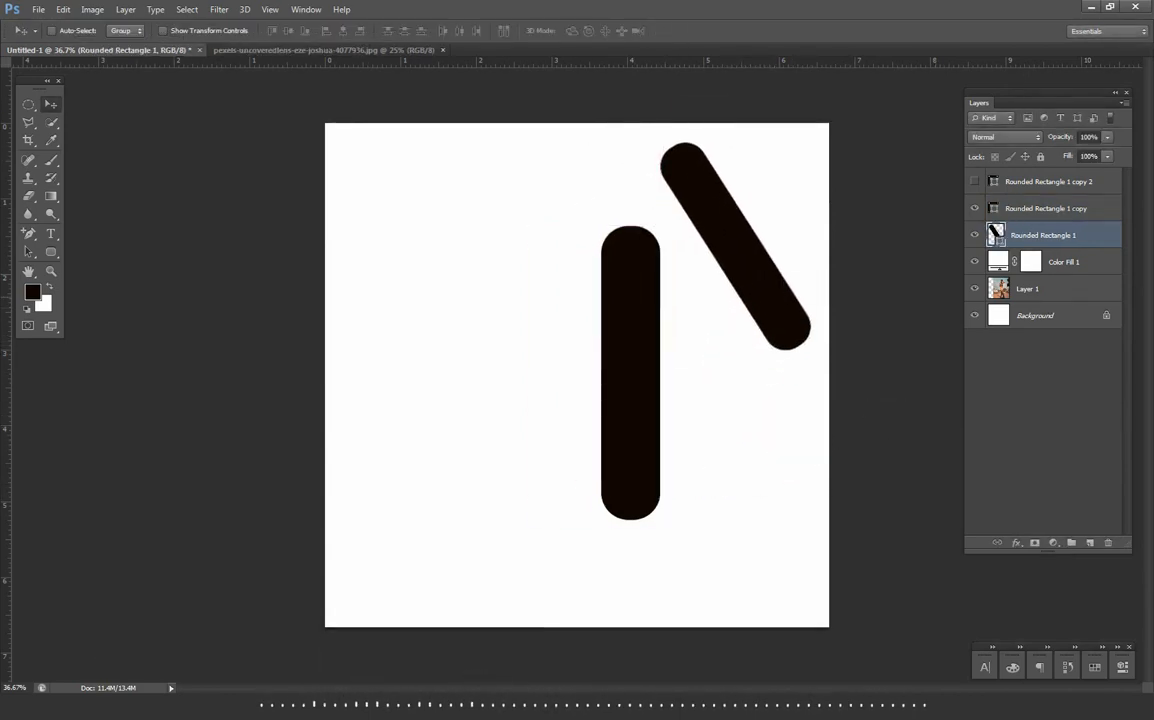
- Rotate the middle bar to match the first bar's slope and place it just below that bar
left_click(1046, 208)
key("ctrl+t")
left_click_drag(690, 535, 772, 474)
left_click_drag(736, 479, 694, 437)
left_click_drag(622, 358, 726, 366)
key("Return")
- Try to show, rotate and fit the third bar copy below the two diagonal bars
left_click(975, 181)
left_click(1048, 181)
key("ctrl+t")
left_click_drag(556, 270, 556, 324)
left_click_drag(600, 515, 650, 473)
left_click_drag(545, 400, 697, 455)
key("Return")
- Fine-tune the upper bar's rotation to line up with the bar below it
left_click(1044, 235, "shift")
key("ctrl+t")
left_click_drag(761, 483, 768, 479)
key("Return")
- Draw a new, shorter diagonal rounded bar below the middle one and delete the hidden third copy
left_click(975, 181)
mouse_move(515, 358)
left_mouse_down()
mouse_move(562, 495)
mouse_move(631, 494)
mouse_move(702, 518)
left_mouse_up()
key("ctrl+t")
key("Return")
left_click(1056, 208)
key("Delete")
- Rotate the uppermost bar by about -1.9° to make it parallel with the other bars
key("ctrl+t")
left_click(1045, 235)
key("ctrl+t")
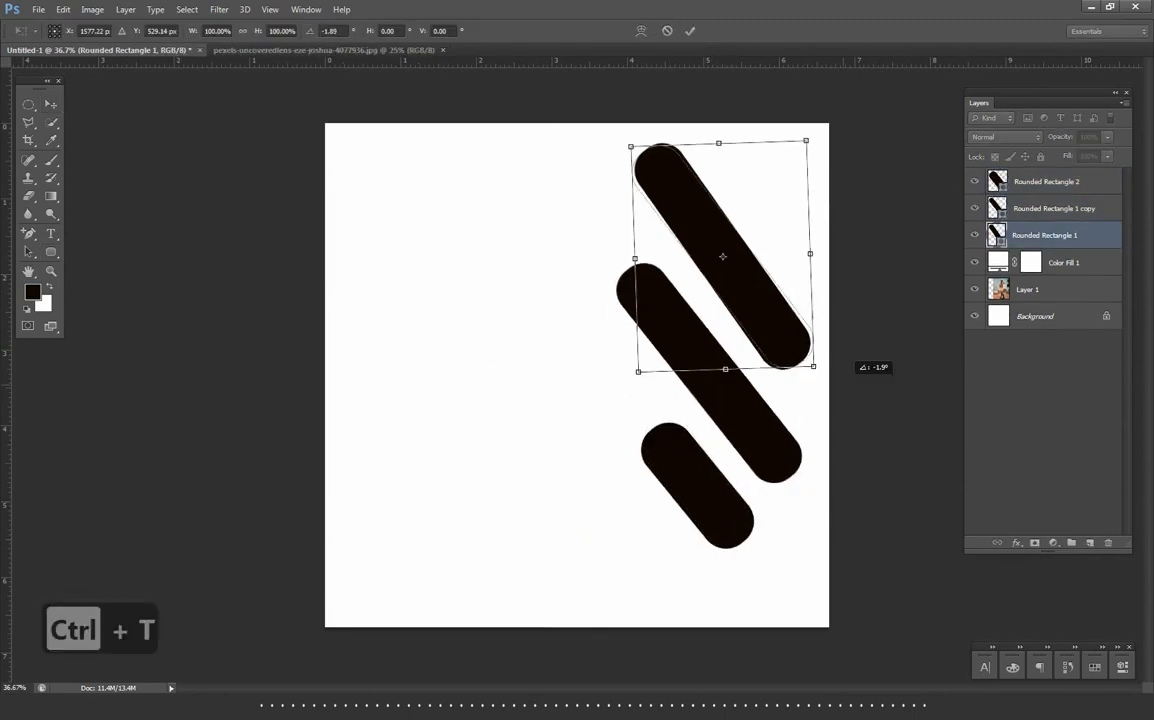
key("Return")
- Draw a small black circle and place it below the short diagonal bar
left_click_drag(541, 506, 601, 566)
key("v")
left_click_drag(592, 542, 672, 565)
- Reposition the short bar, the middle bar and the circle so the four shapes sit closely and evenly spaced
left_click(1046, 181)
left_click_drag(697, 486, 696, 473)
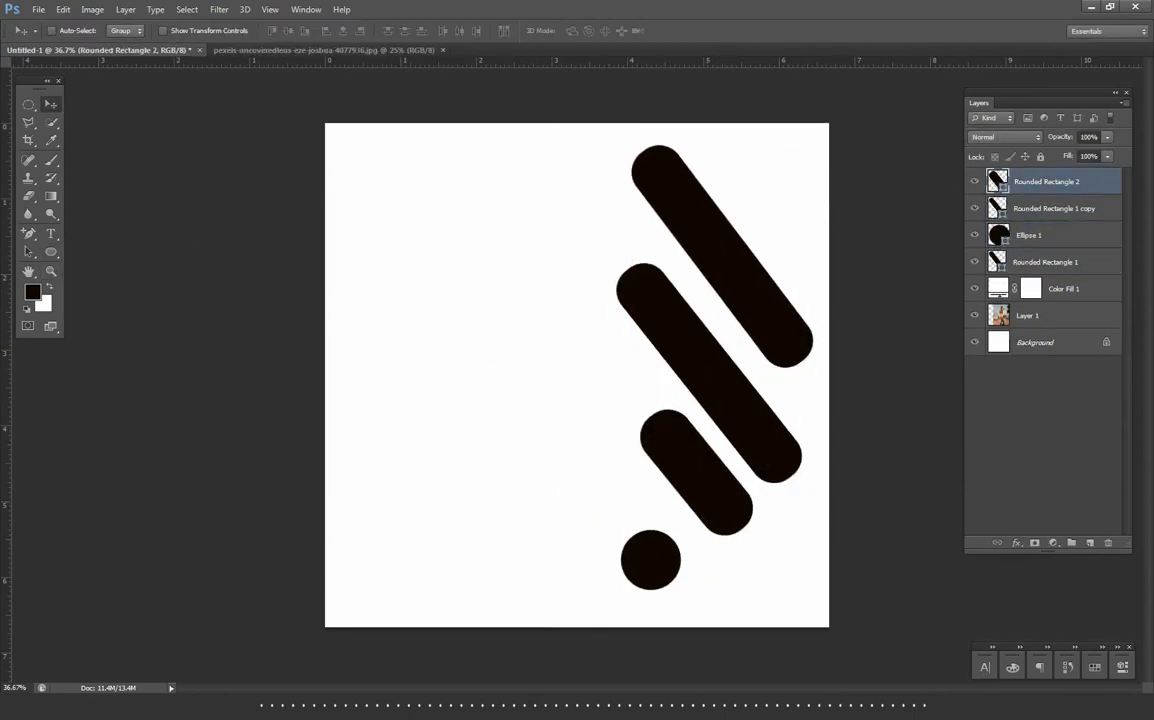
left_click(1054, 208, "shift")
mouse_move(722, 340)
left_mouse_down()
mouse_move(744, 343)
mouse_move(734, 333)
left_mouse_up()
left_click(1030, 235)
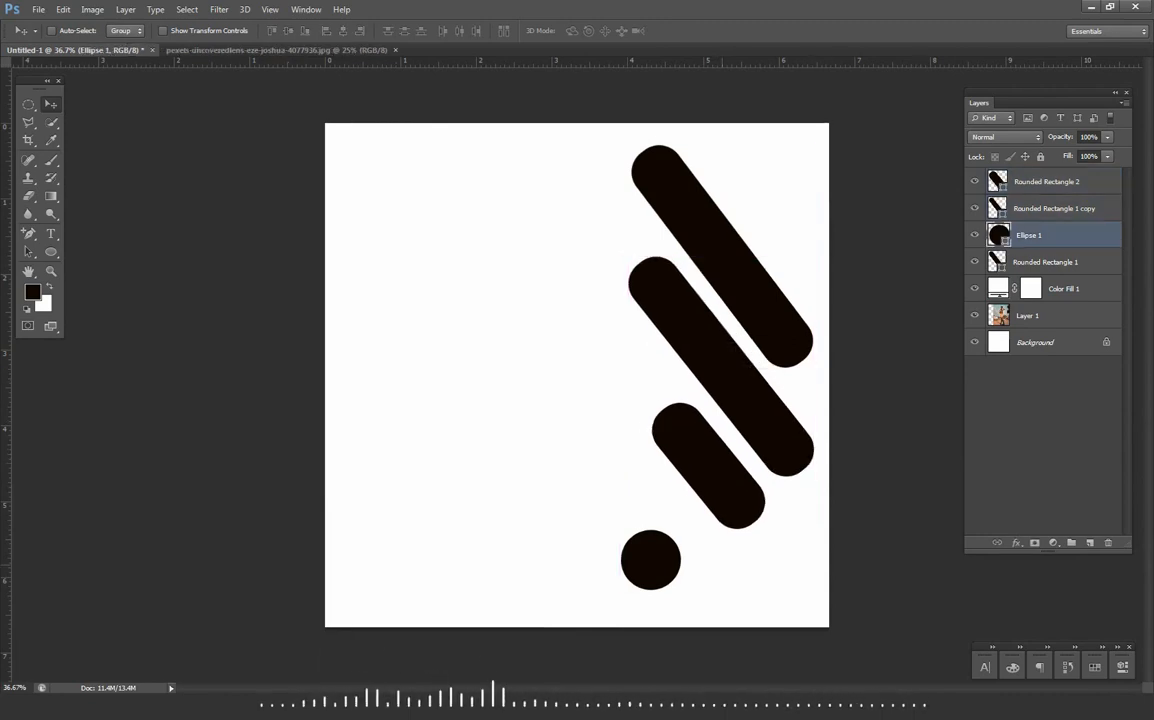
left_click_drag(660, 545, 688, 526)
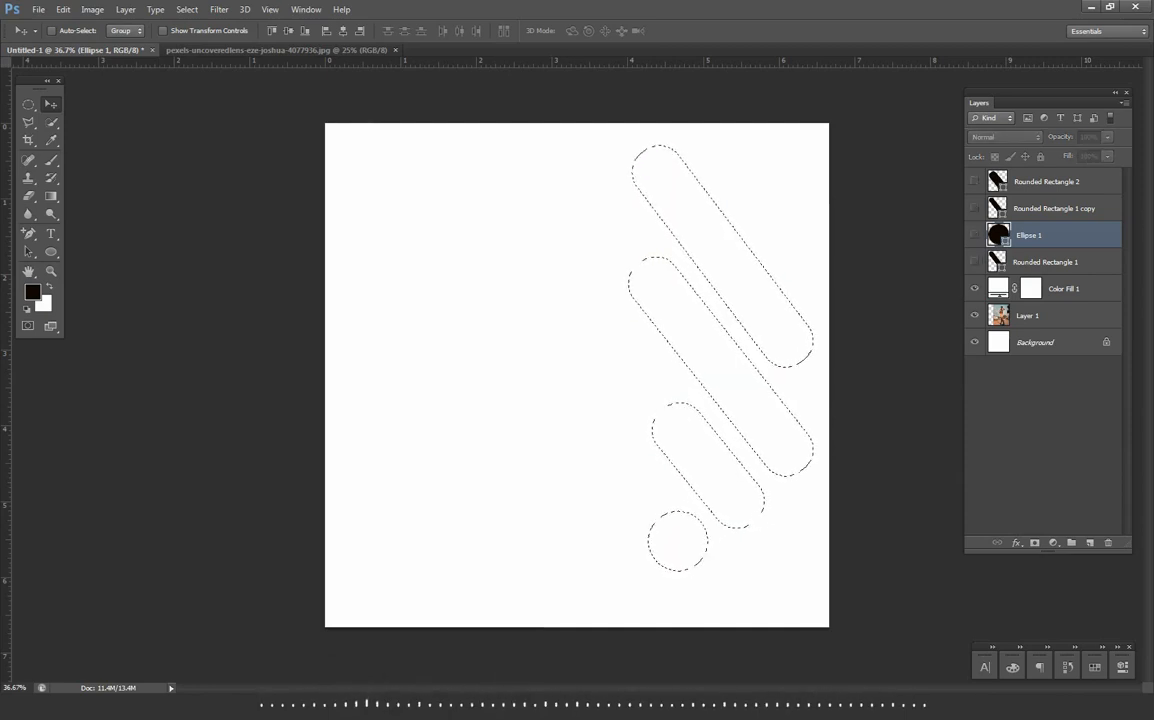
- Fill the selected bar and circle areas with black on the Color Fill 1 layer mask and deselect
left_click(1062, 289)
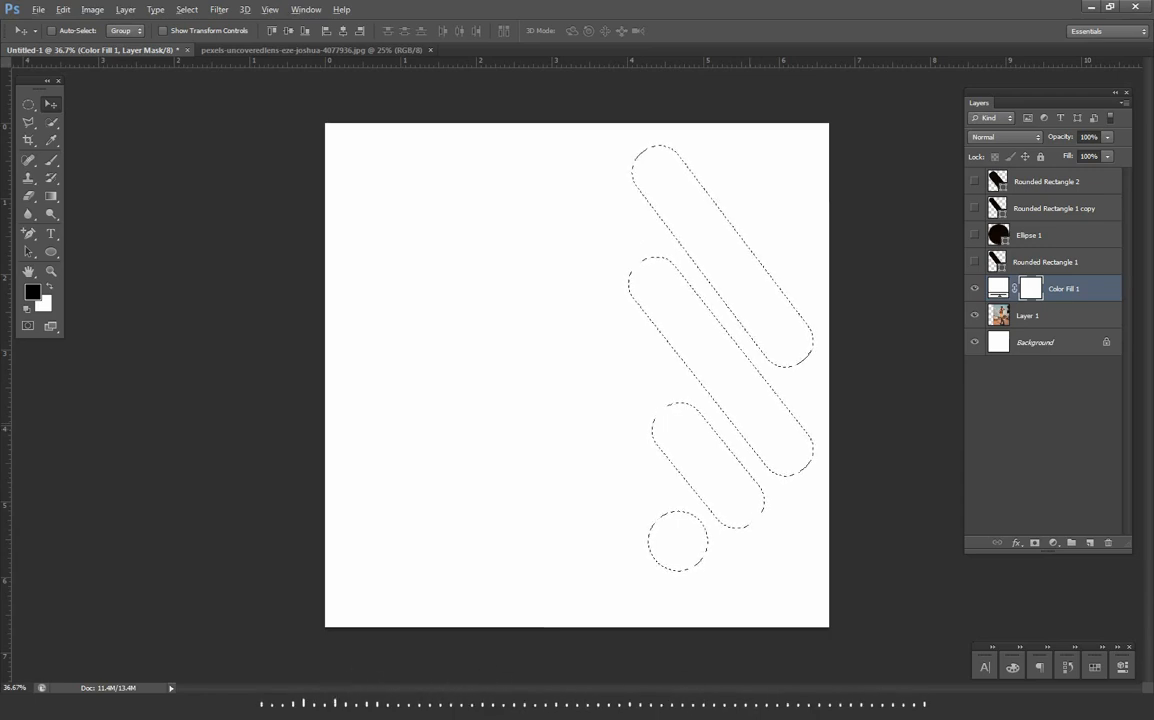
key("alt+BackSpace")
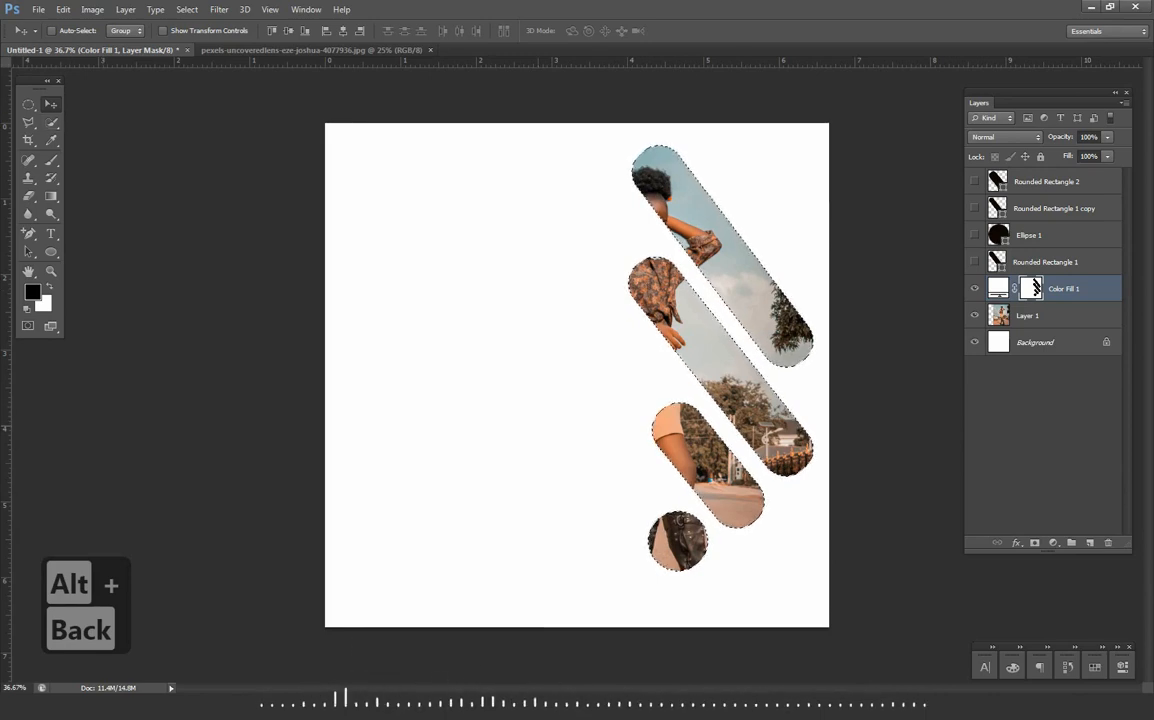
key("ctrl+d")
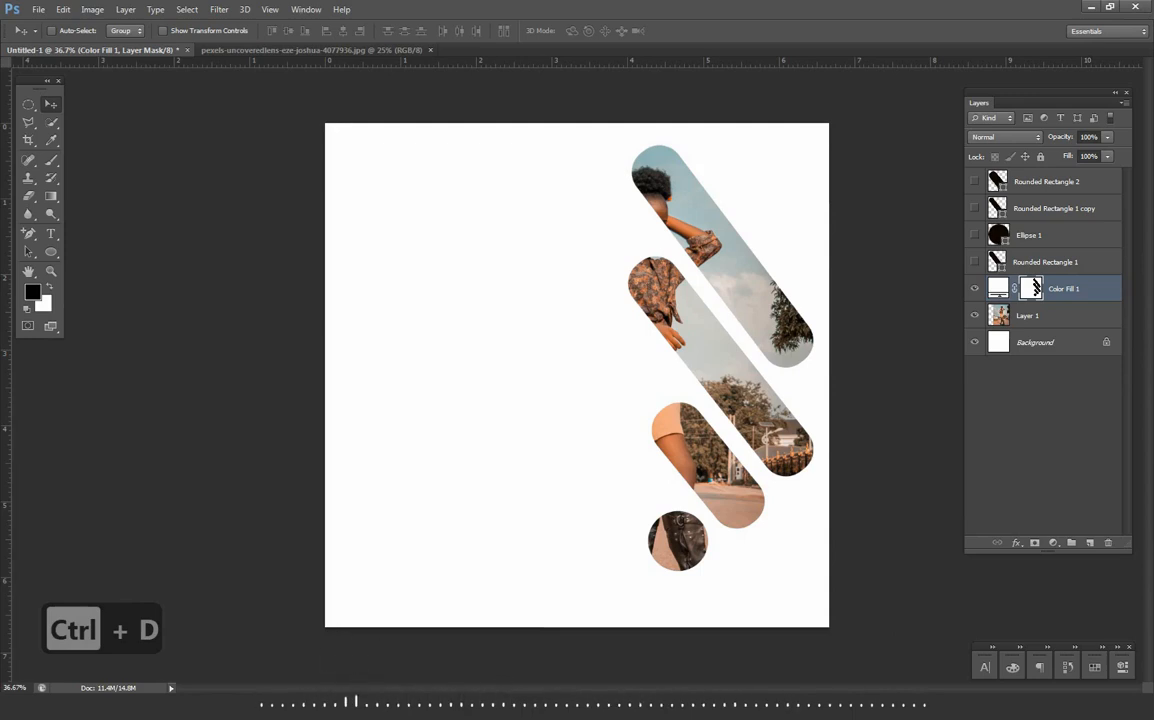
- Scale down the photo on Layer 1 and move it so the woman shows through the cut-outs
left_click(1045, 315)
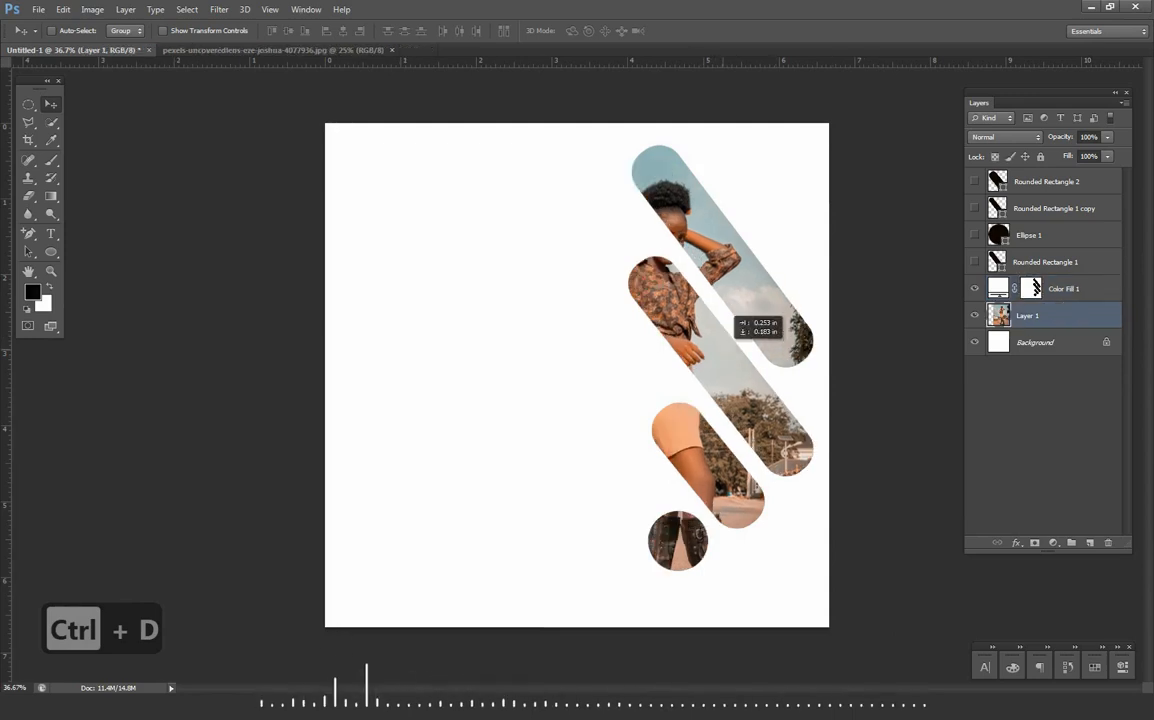
left_click_drag(752, 318, 747, 306)
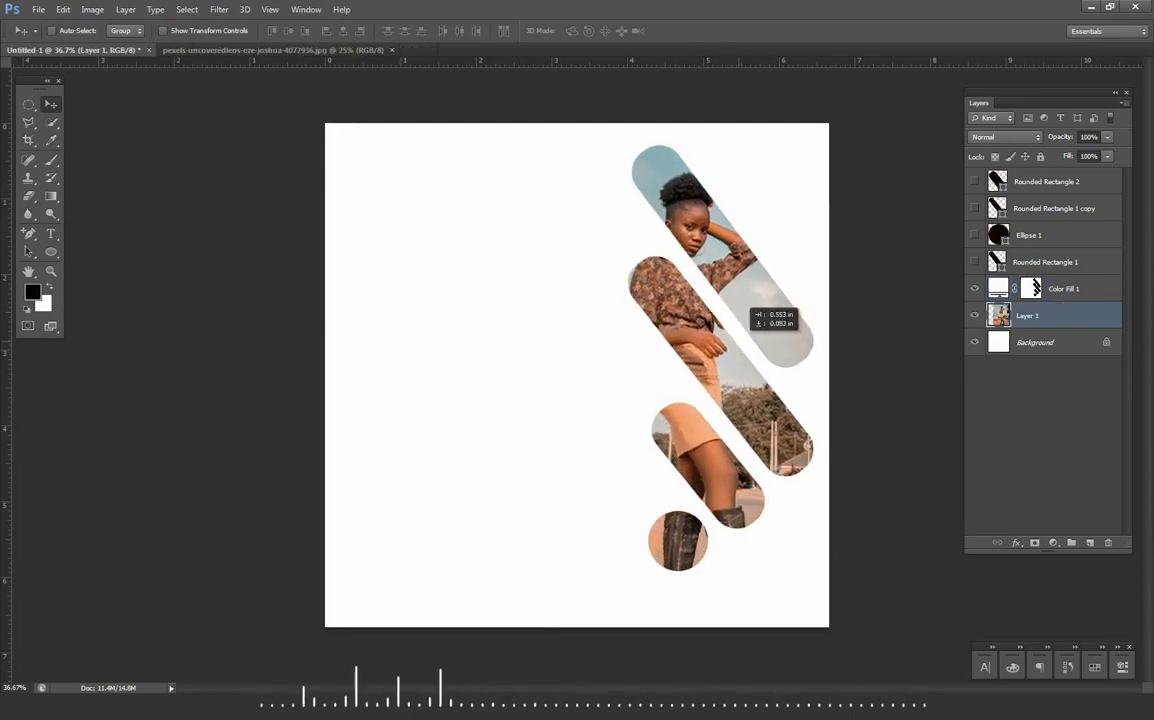
key("ctrl+t")
scroll(577, 375, "down", 4)
left_click_drag(799, 155, 775, 188)
key("Return")
scroll(577, 375, "up", 6)
scroll(577, 375, "down", 5)
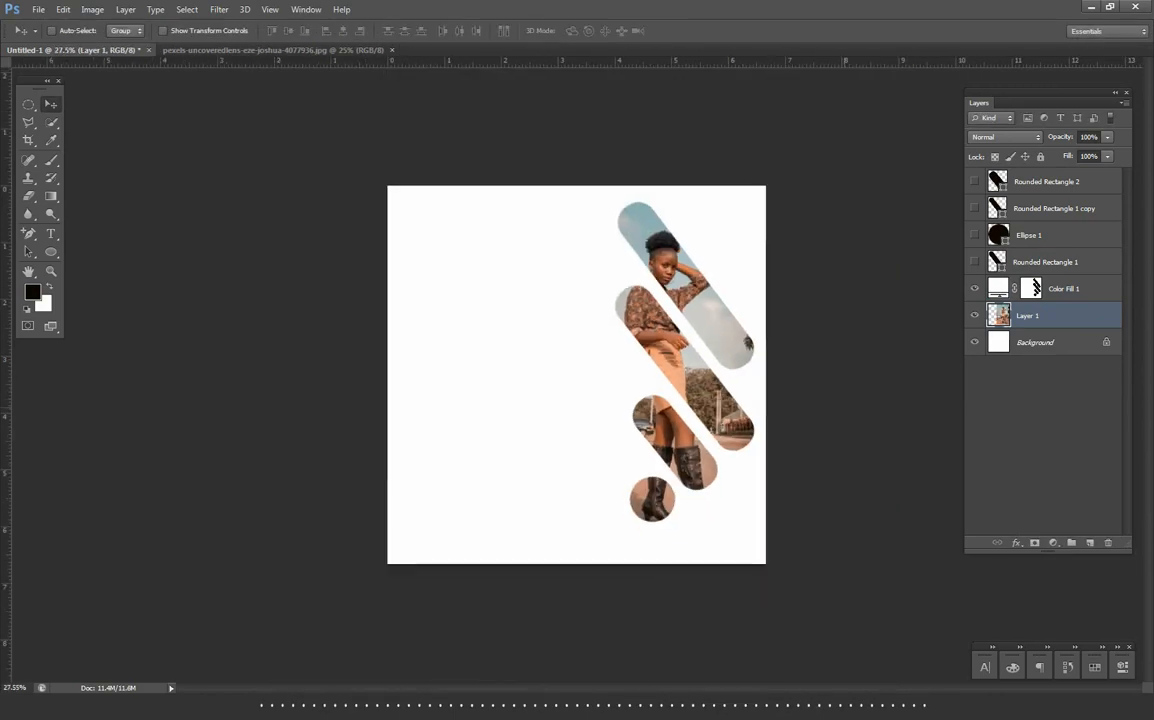
- Enlarge and reposition the Color Fill 1 cut-outs slightly
scroll(577, 375, "up", 3)
left_click(1063, 289)
key("ctrl+t")
left_click_drag(733, 356, 731, 306)
key("Return")
- Readjust the photo on Layer 1 to fit inside the cut-outs
left_click(1045, 315)
key("ctrl+t")
key("Return")
scroll(577, 375, "up", 4)
- Delete the hidden rounded rectangle and ellipse shape layers
left_click(1046, 182)
left_click(1045, 262, "shift")
key("Delete")
- Crop the canvas narrower by trimming equal strips from its left and right sides
scroll(577, 375, "down", 1)
key("c")
left_click_drag(304, 375, 331, 375)
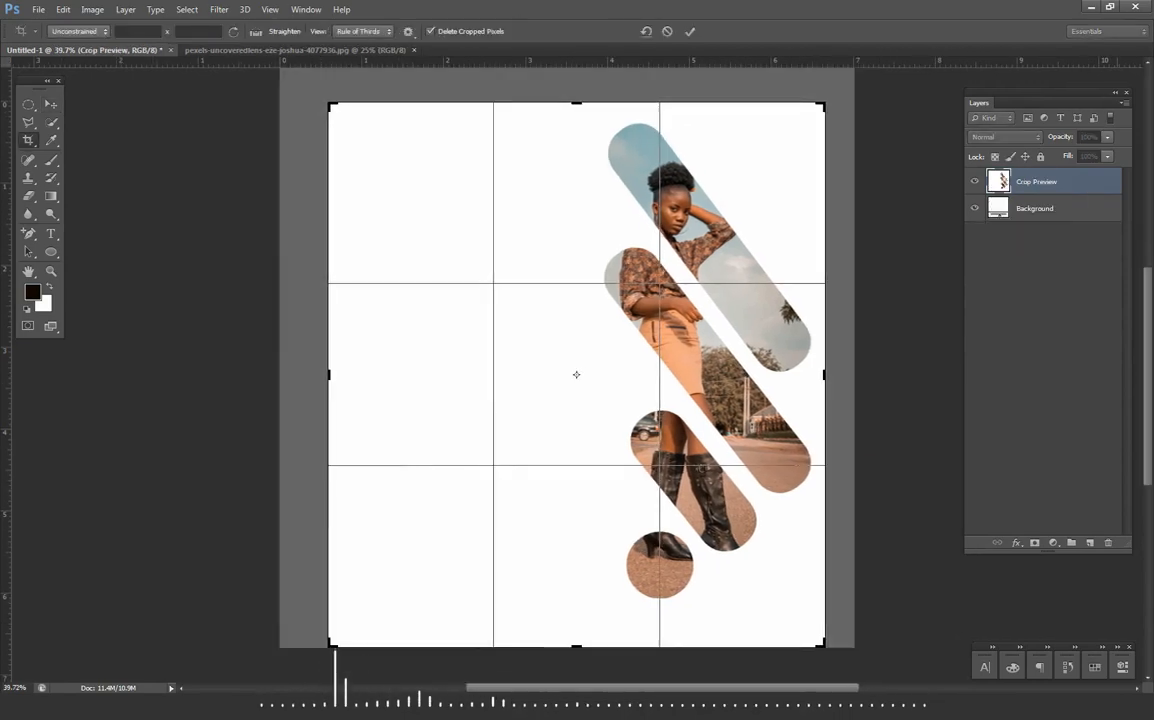
key("Return")
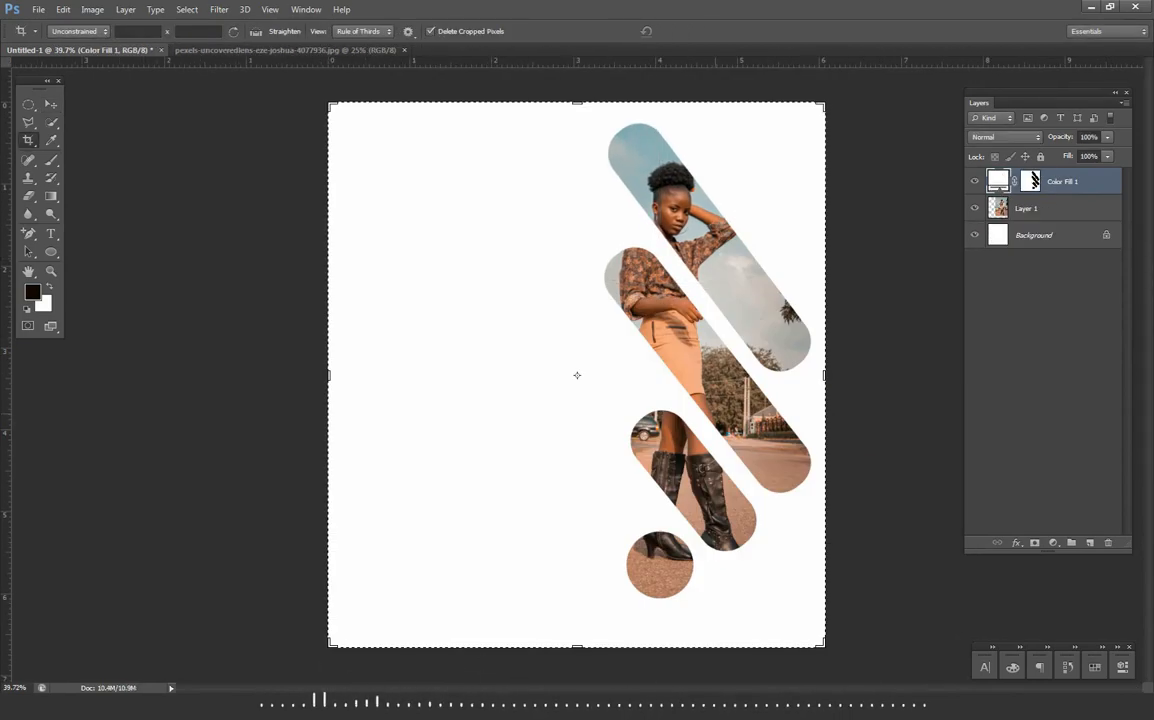
key("v")
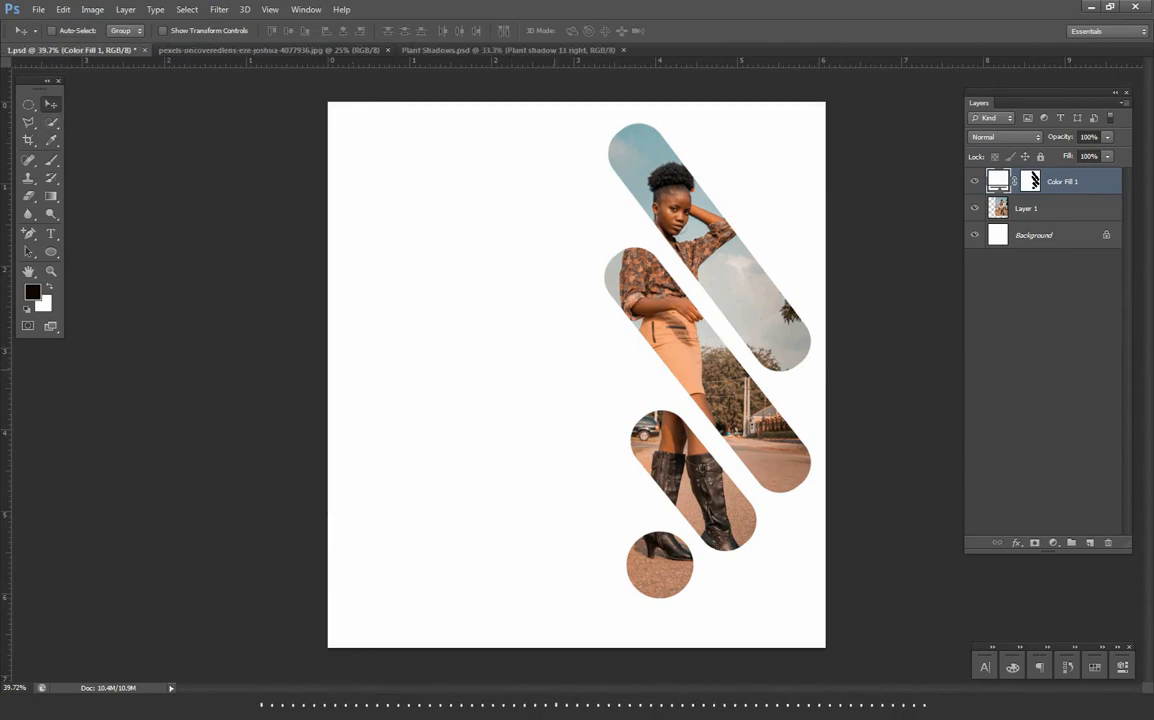
- Copy the Plant shadow 11 right layer from Plant Shadows.psd into 1.psd and flip it along the canvas's left edge
left_click(508, 50)
scroll(577, 374, "down", 4)
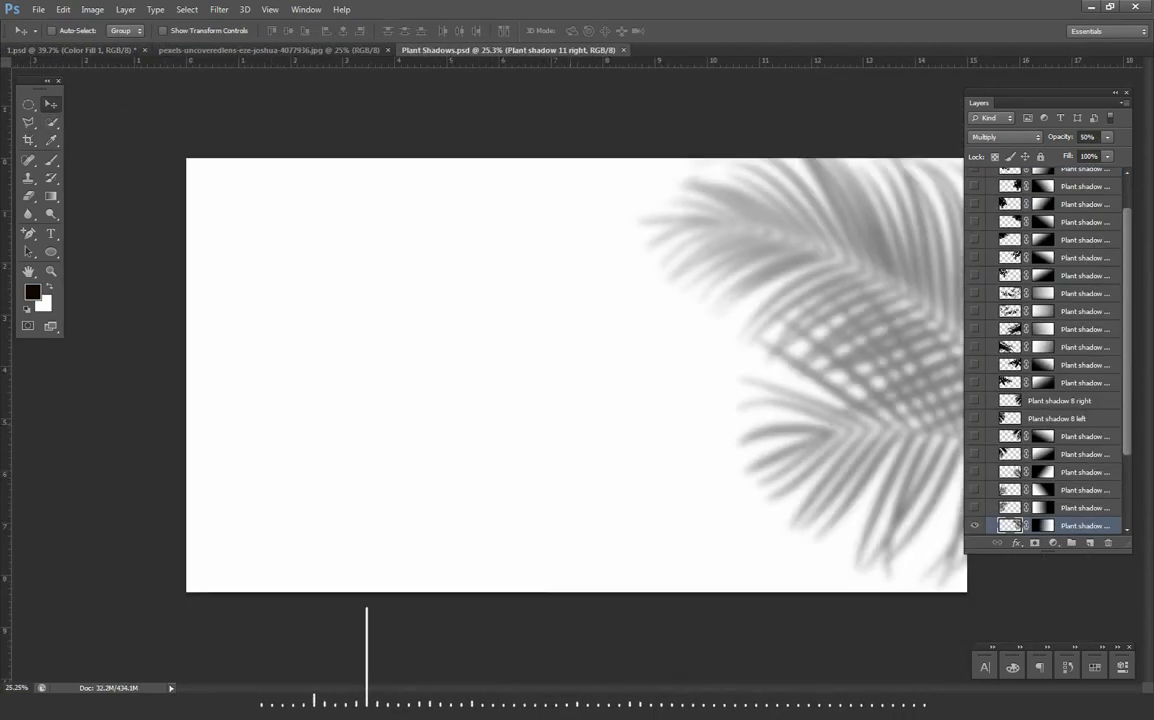
left_click_drag(865, 320, 615, 320)
key("ctrl+t")
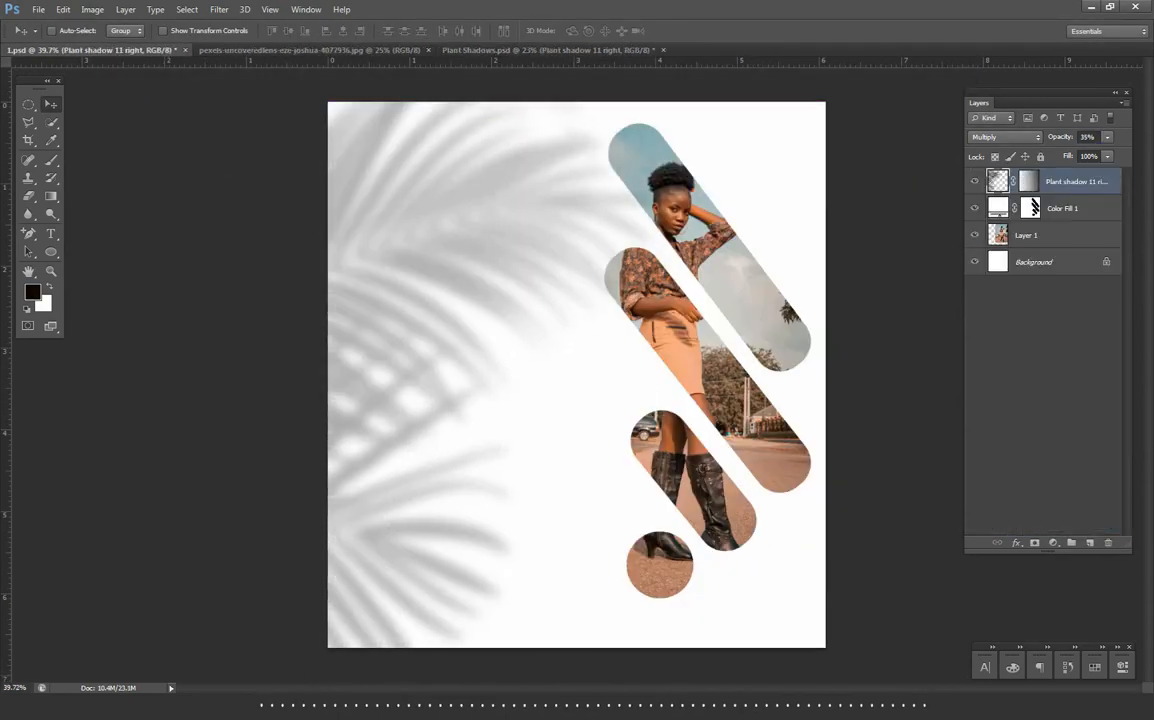
- Clip the plant shadow to Color Fill 1, shift it slightly left, and set its opacity to 15%
key("ctrl+alt+g")
left_click_drag(446, 267, 417, 262)
key("2")
key("1")
key("5")
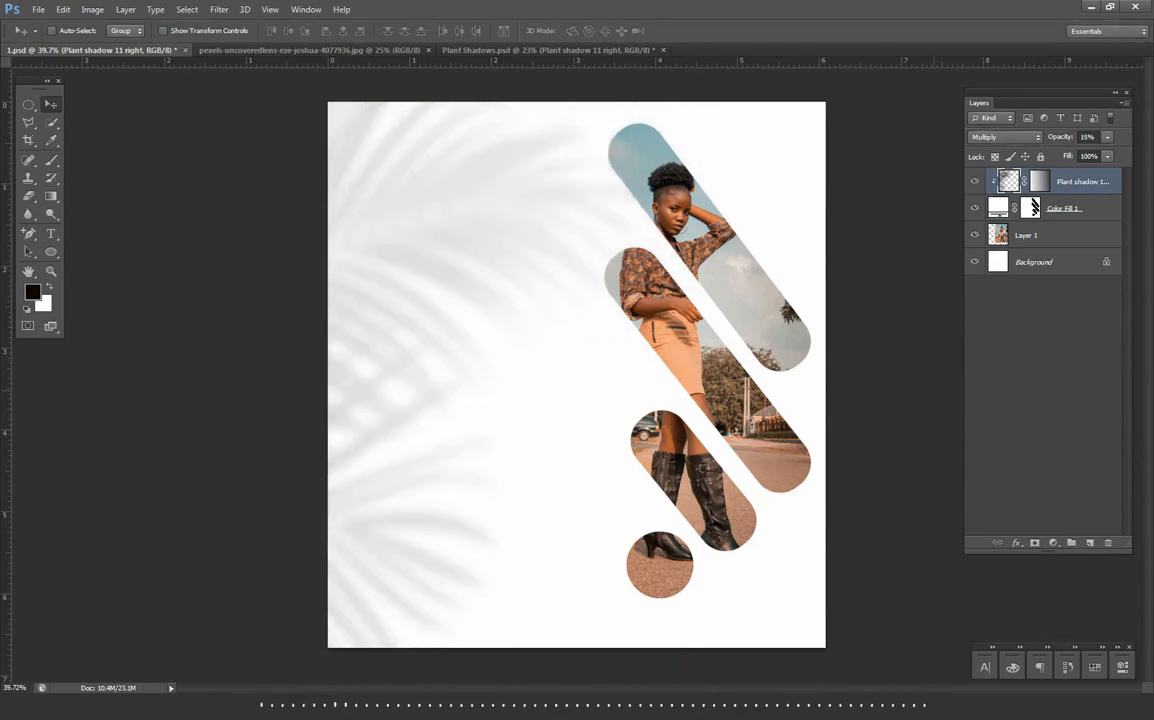
- Save the file, then group the plant shadow and Color Fill 1 layers as "background with overlay"
key("ctrl+s")
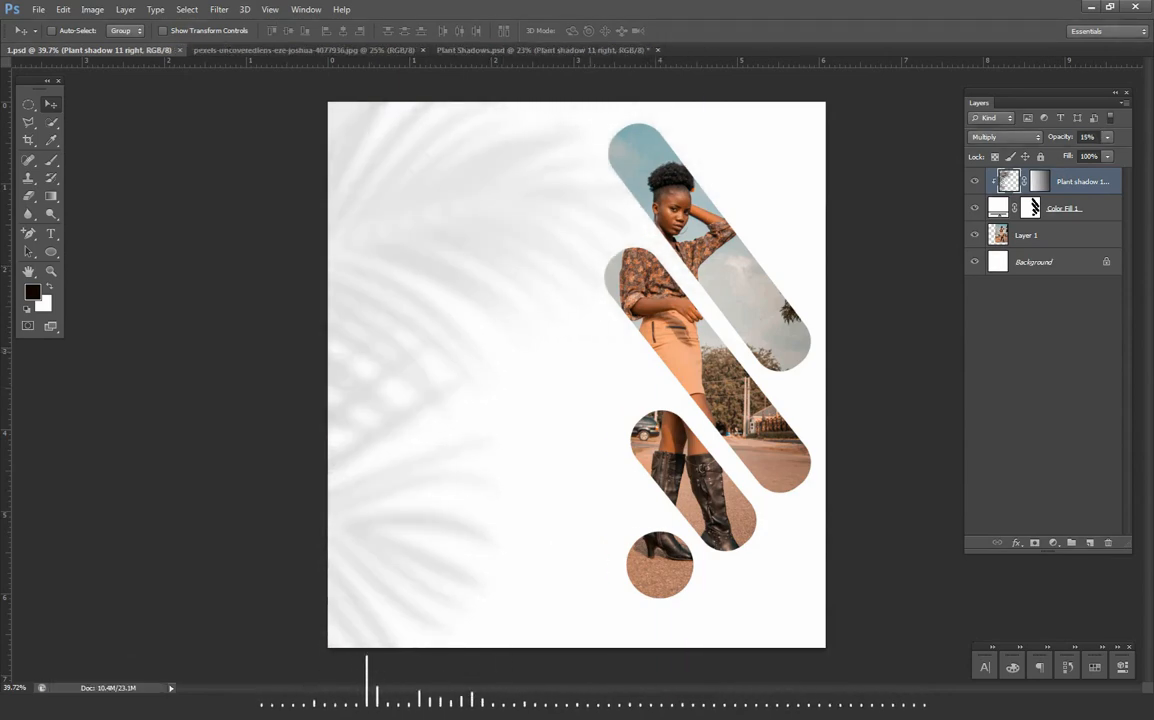
key("ctrl+g")
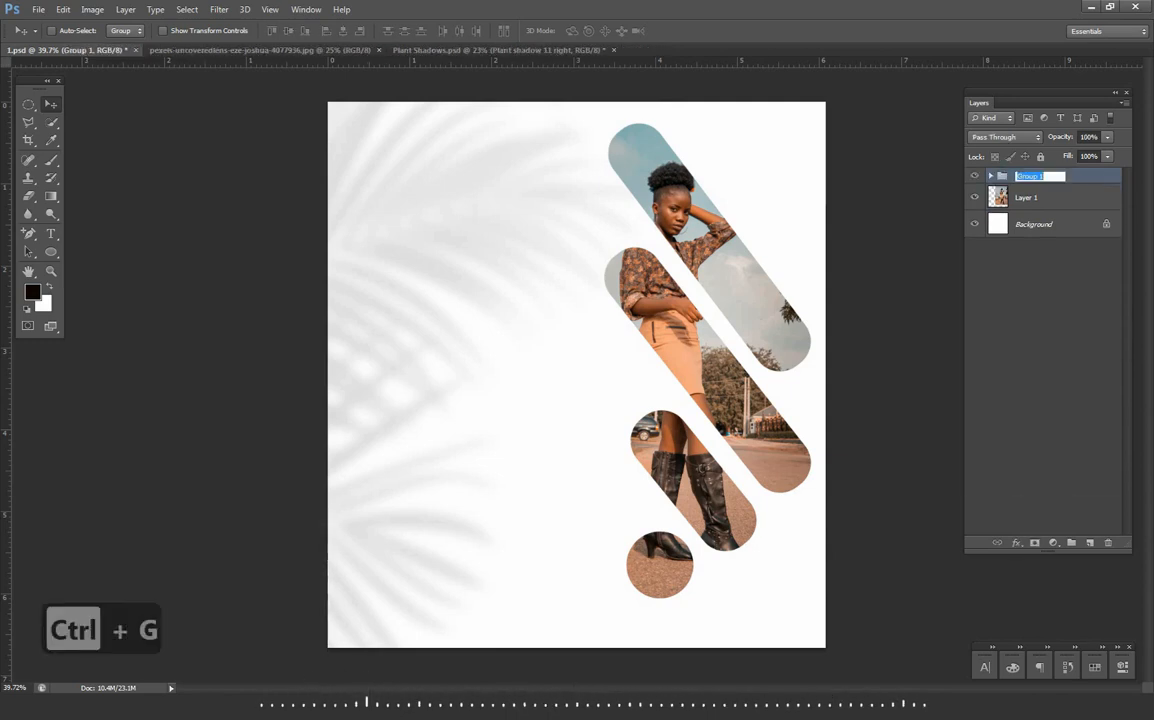
type("background with over")
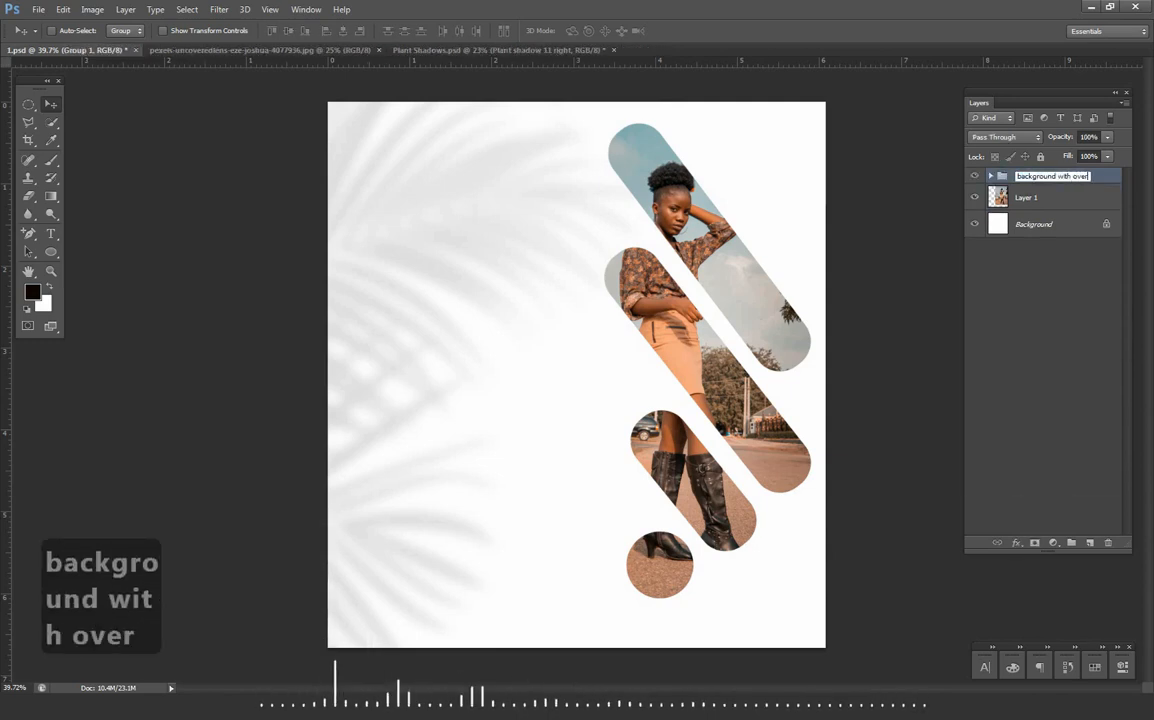
type("lay")
key("Return")
- Rename the photo layer as "image" and make the "background with overlay" group active
double_click(1026, 197)
type("image")
key("Return")
left_click(1050, 176)
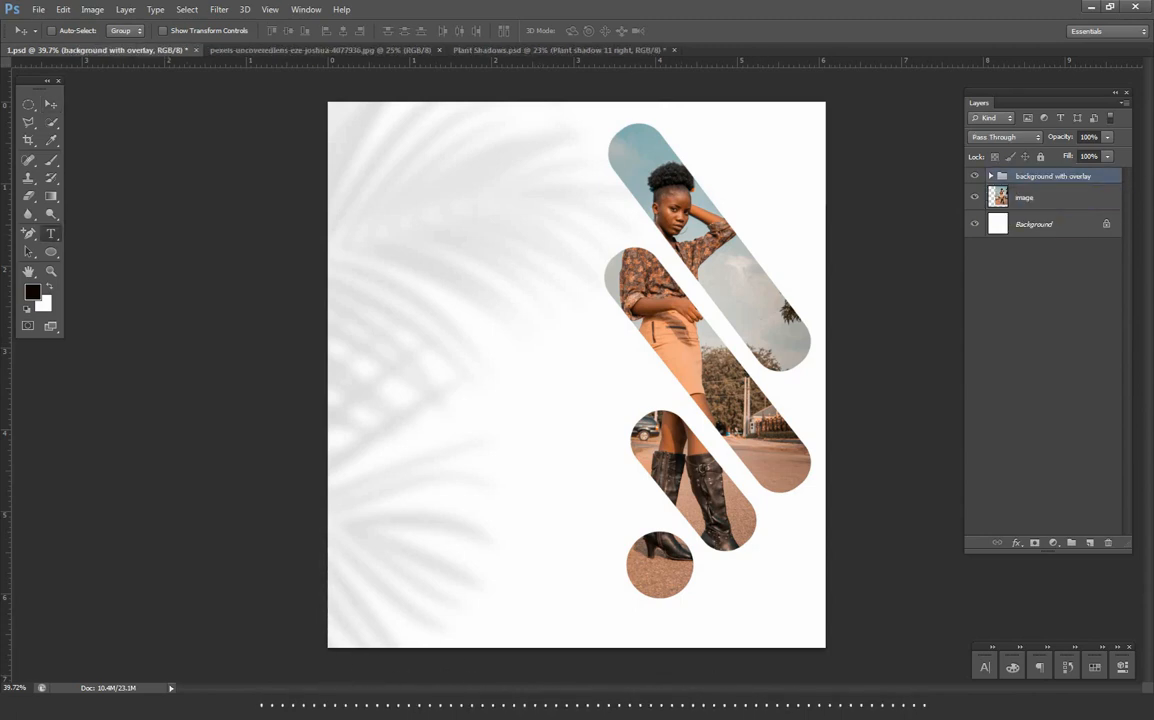
- Add the text "happy" in 24 pt Montserrat Bold on the white area beside the photo cut-outs
key("t")
left_click(389, 304)
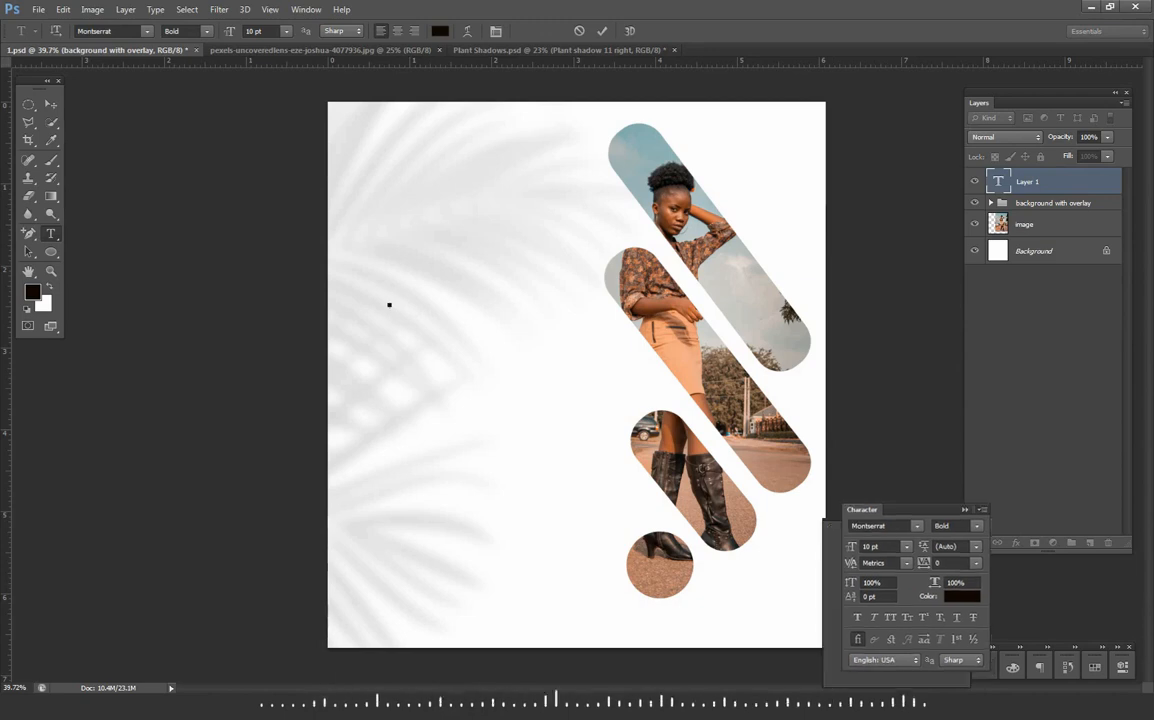
left_click(906, 546)
left_click(878, 474)
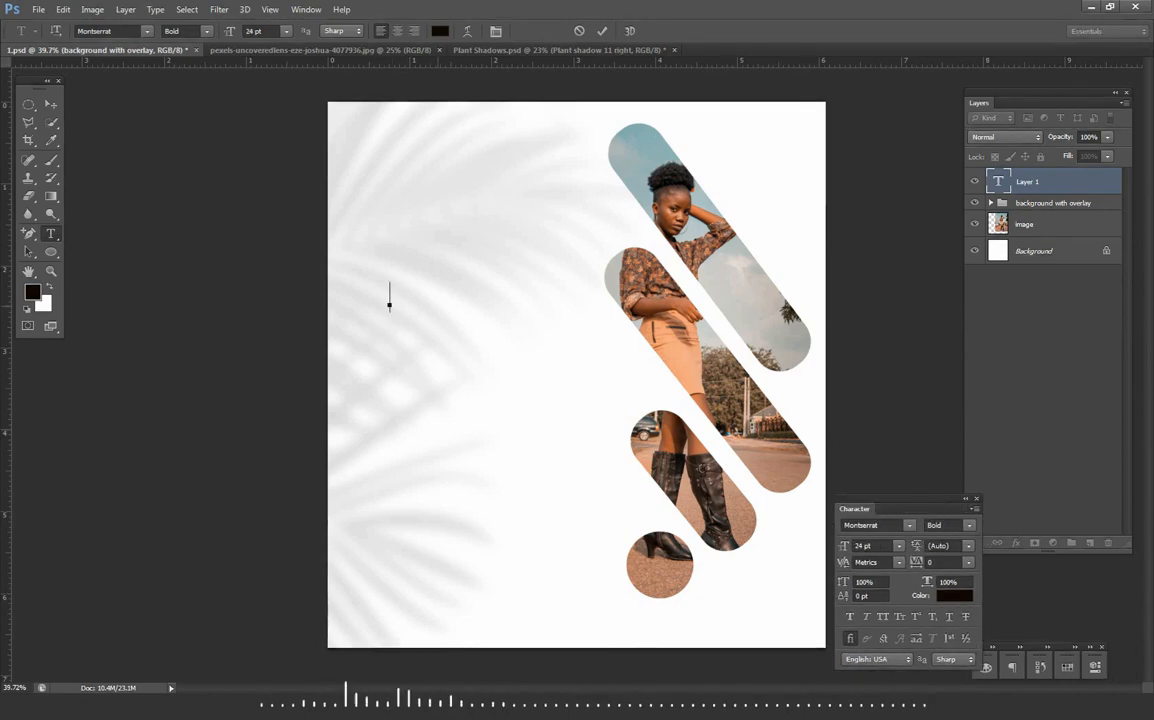
type("happy")
left_click(51, 104)
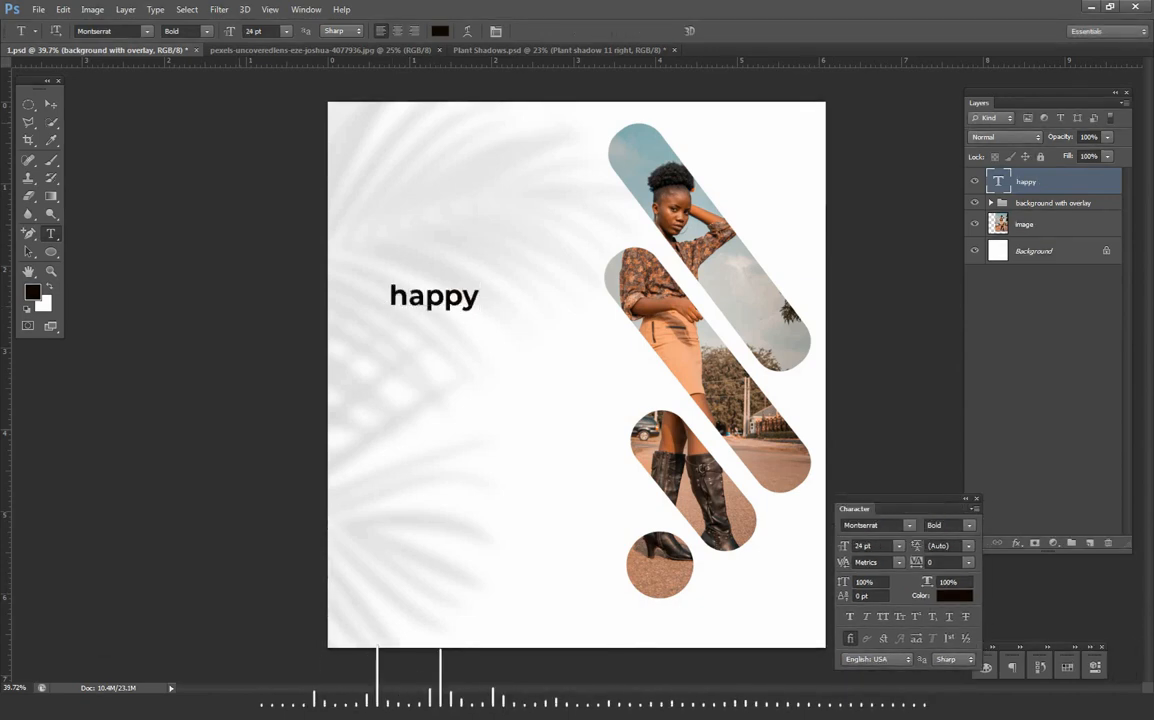
- Set "happy" to ExtraBold, enlarge it to about 2.64 in wide and move it toward the canvas's left edge
left_click(968, 525)
left_click(945, 481)
key("ctrl+t")
left_click_drag(481, 283, 605, 240)
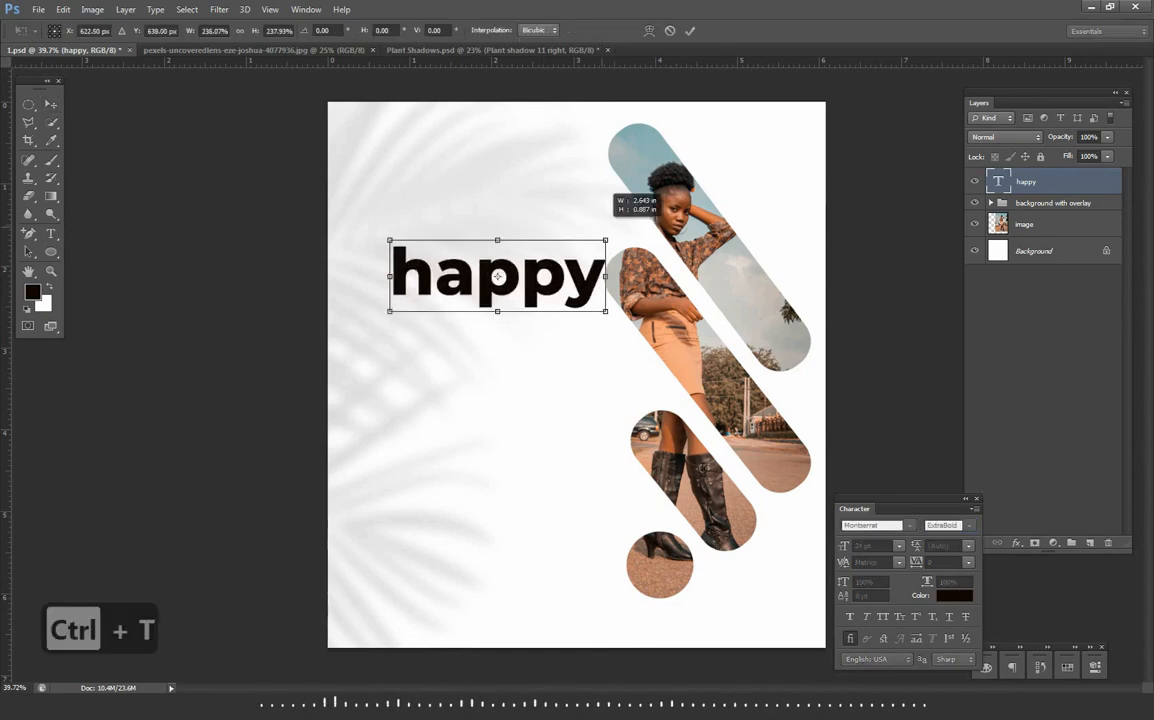
left_click_drag(564, 291, 536, 285)
key("Return")
- Add the text "birth" below "happy" at 48 pt in Montserrat Black
key("t")
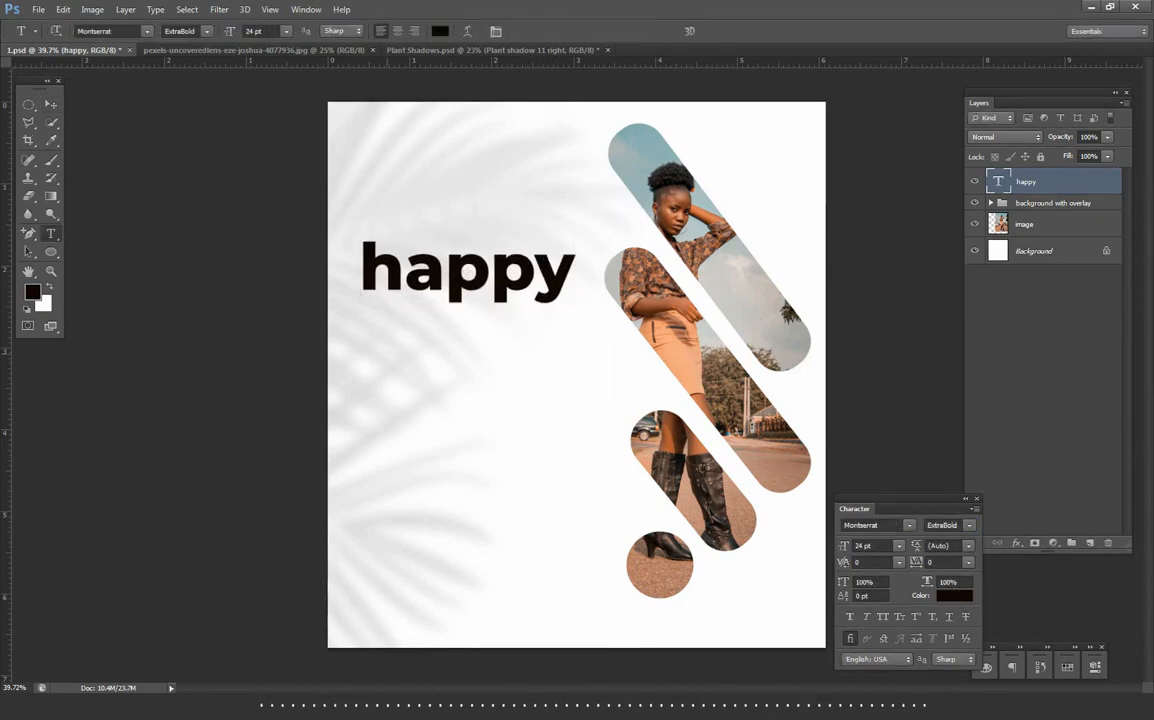
left_click(386, 352)
type("birth")
left_click(602, 31)
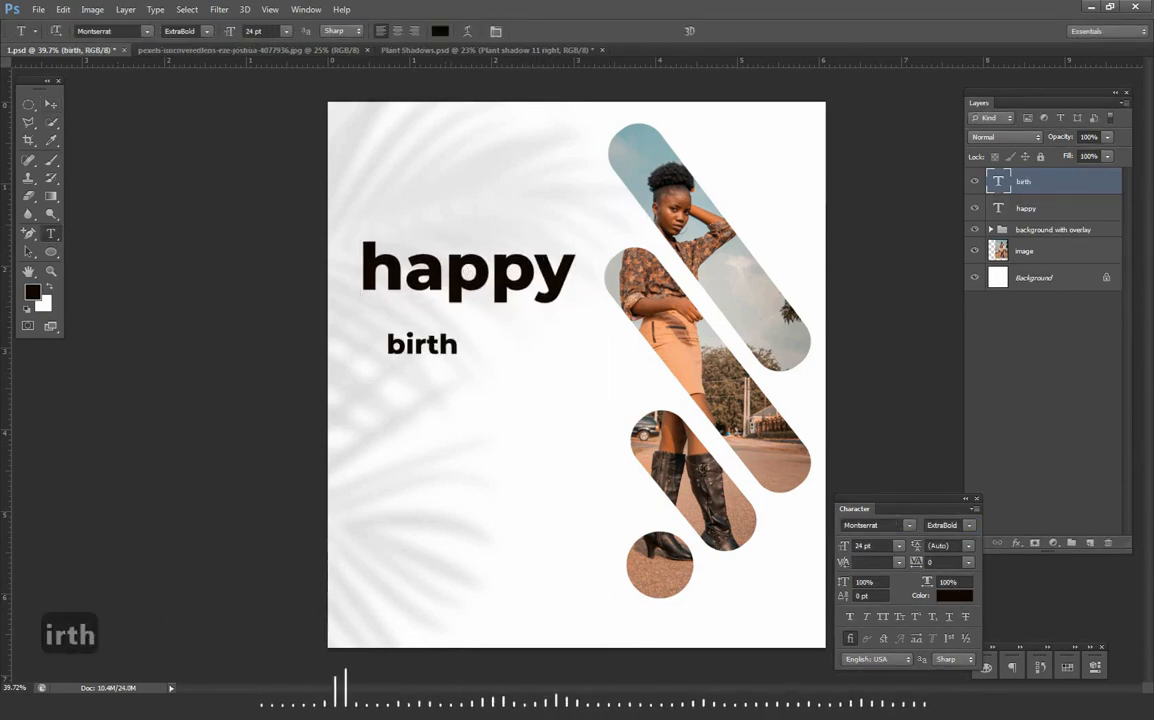
left_click(899, 546)
left_click(890, 507)
left_click(969, 525)
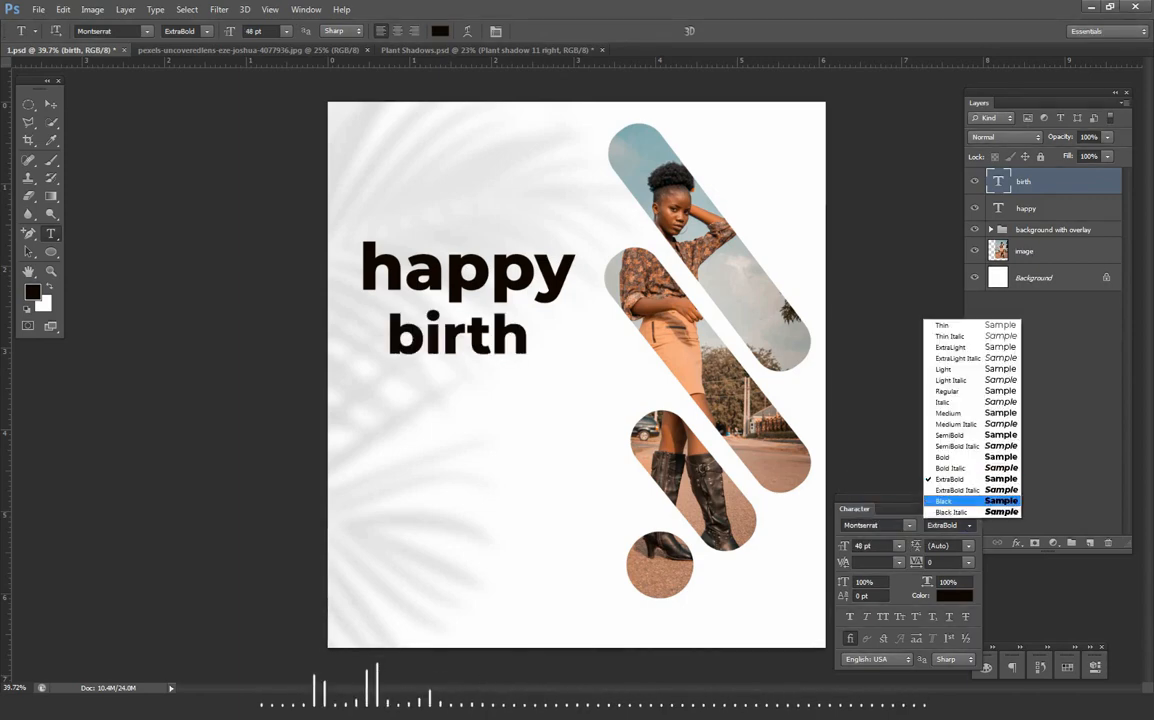
left_click(945, 497)
- Enlarge "birth" and tuck it directly beneath "happy", then shrink "happy" slightly
key("ctrl+t")
left_click_drag(532, 368, 648, 417)
left_click_drag(588, 378, 543, 361)
left_click(690, 31)
left_click(1026, 208)
key("ctrl+t")
left_click_drag(579, 234, 555, 243)
left_click(690, 31)
- Fine-tune the scaling of "happy" and "birth" so the two words share a left edge, with "birth" at 89.36 pt
scroll(409, 274, "up", 5)
key("ctrl+t")
left_click_drag(773, 185, 798, 177)
scroll(776, 253, "down", 8)
left_click(1023, 182)
key("ctrl+t")
left_click_drag(858, 299, 884, 288)
scroll(675, 327, "up", 4)
left_click(1026, 208)
key("ctrl+t")
left_click_drag(845, 160, 814, 172)
left_click(690, 31)
- Add a layer mask to "birth" and hide the dot of the letter i with a circular cut into its stem
left_click(1023, 182)
left_click(1035, 543)
scroll(516, 324, "up", 3)
left_click(33, 292)
left_click(1023, 137)
left_click_drag(520, 310, 560, 325)
mouse_move(474, 296)
left_mouse_down()
mouse_move(577, 399)
mouse_move(568, 385)
left_mouse_up()
left_click(51, 160)
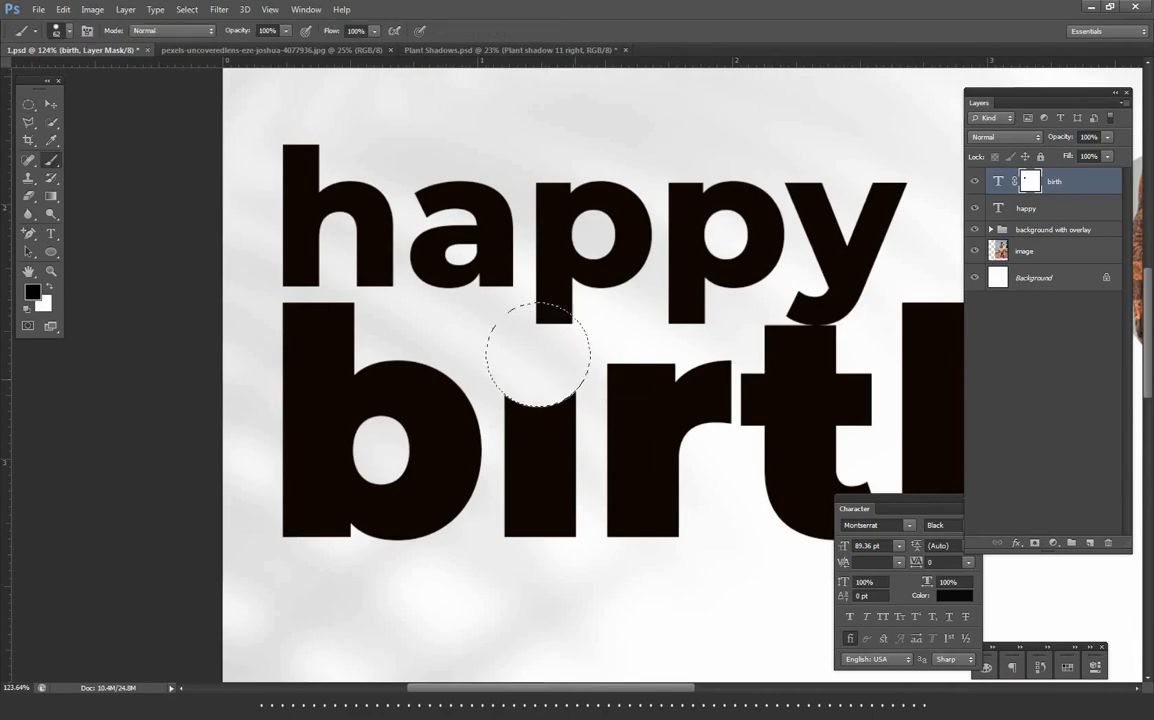
key("ctrl+d")
- Paint a round black dot above the stem of the i in "birth" on a new layer
left_click(1090, 543)
left_click(541, 366)
scroll(323, 313, "down", 7)
- Recolour "happy" in peach and nudge it slightly up from "birth"
left_click(1026, 235)
key("Up")
key("Up")
key("Up")
key("Up")
key("Up")
key("Up")
key("Up")
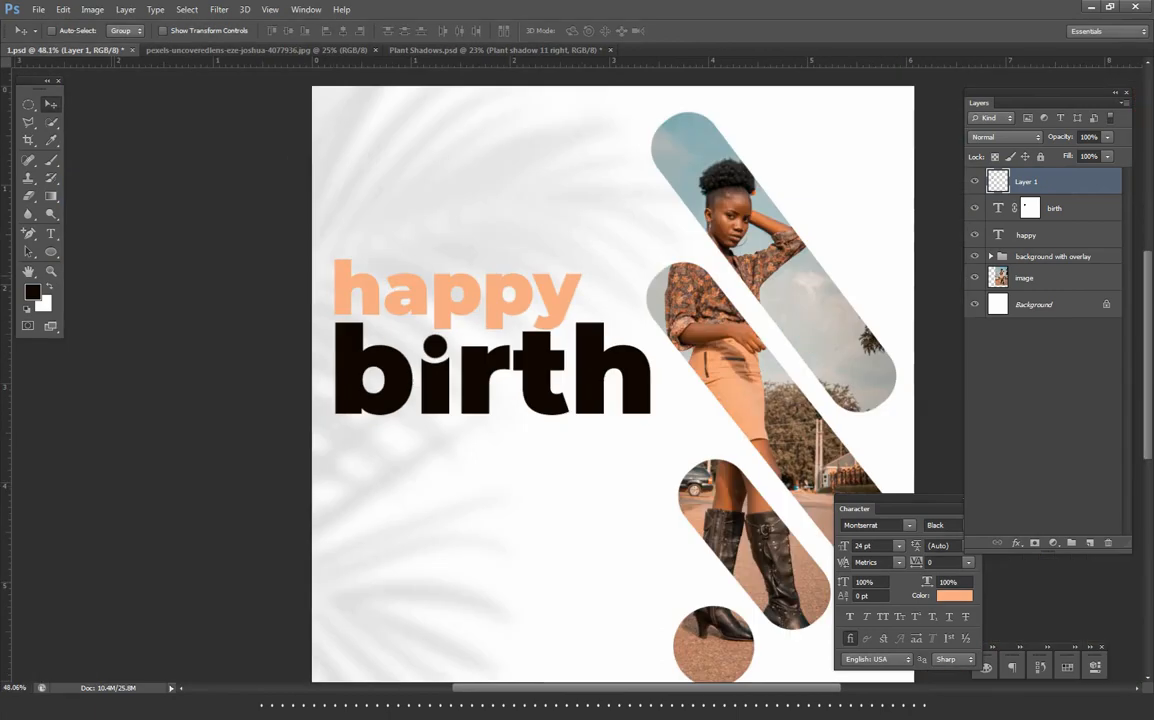
- Add the text "day" in peach Montserrat Black and scale it up beneath the start of "birth"
left_click(357, 478)
type("day")
key("ctrl+t")
left_click_drag(423, 473, 467, 497)
left_click_drag(466, 437, 480, 428)
left_click_drag(463, 492, 457, 477)
key("Return")
- Nudge "day" vertically to fine-tune its gap below "birth"
key("Down")
key("Down")
key("Down")
key("Down")
key("Up")
key("Up")
key("Up")
key("Up")
key("Up")
key("Up")
key("Up")
key("Up")
key("Up")
key("Up")
key("Up")
key("Up")
key("Up")
key("Up")
key("Up")
key("Up")
key("Up")
key("Up")
key("Up")
key("Down")
- Draw a black rectangular bar about 438 by 37 px under "birth", beside "day", and adjust its size
right_click(50, 251)
left_click(100, 252)
left_click_drag(480, 425, 631, 437)
scroll(600, 432, "up", 5)
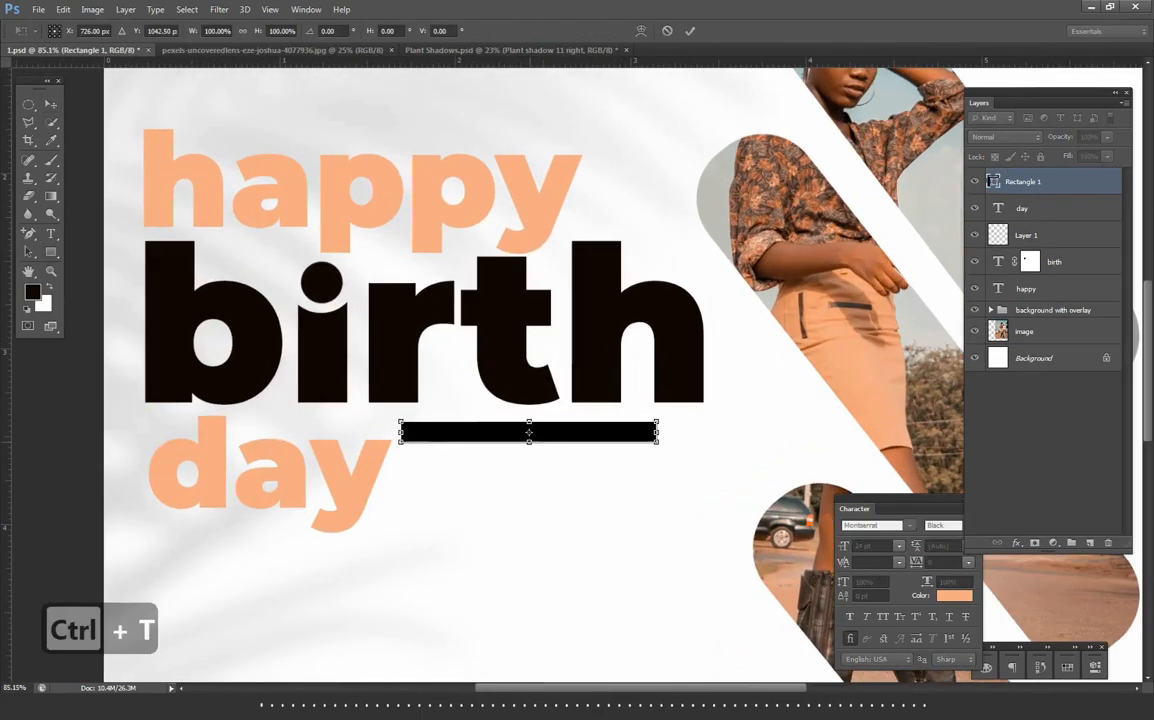
key("ctrl+t")
key("Return")
- Duplicate the black bar as a short block and place it just past the bar's end with a small gap
key("v")
right_click(1032, 181)
left_click(890, 212)
key("Return")
key("ctrl+z")
left_click_drag(612, 429, 671, 429)
key("ctrl+t")
left_click_drag(460, 429, 693, 429)
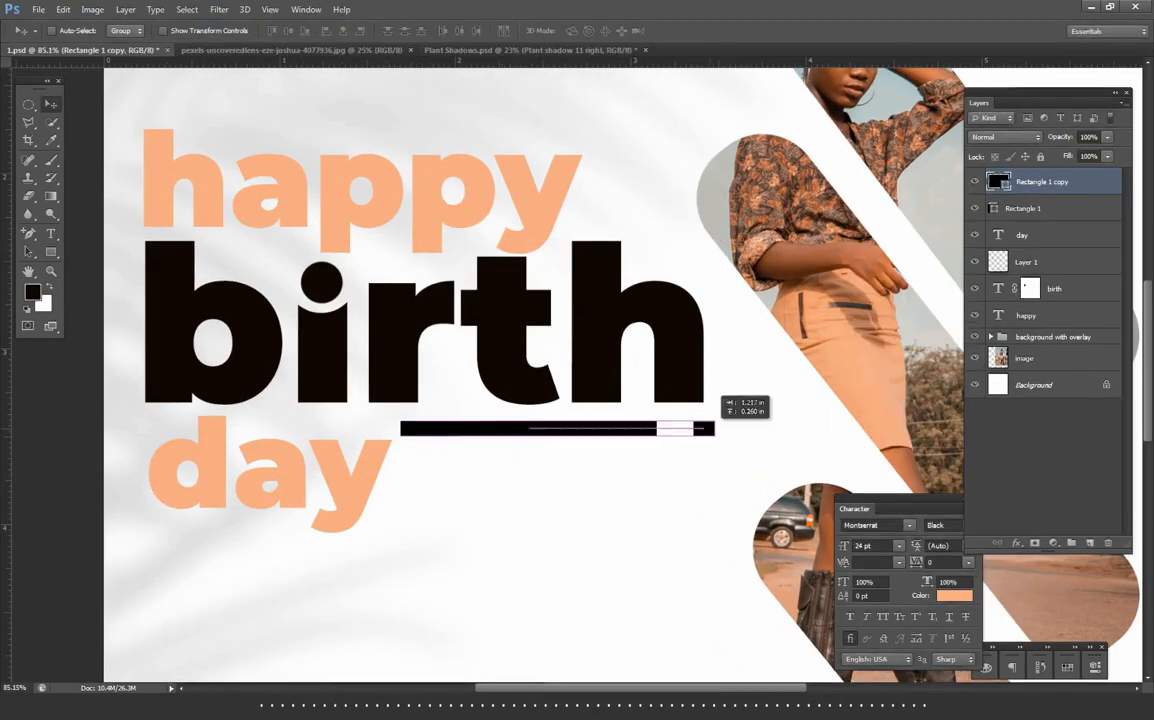
key("Return")
key("Left")
key("Left")
key("Left")
key("Left")
key("Left")
key("Left")
key("Left")
key("Left")
key("Left")
key("Left")
key("Left")
key("Left")
key("Left")
key("Left")
key("Left")
key("Left")
key("Left")
key("Left")
key("Left")
key("Left")
- Add the celebrant's name above "happy" in black 24 pt Montserrat ExtraBold
scroll(536, 356, "down", 8)
scroll(521, 273, "up", 7)
left_click(450, 213)
type("priscy")
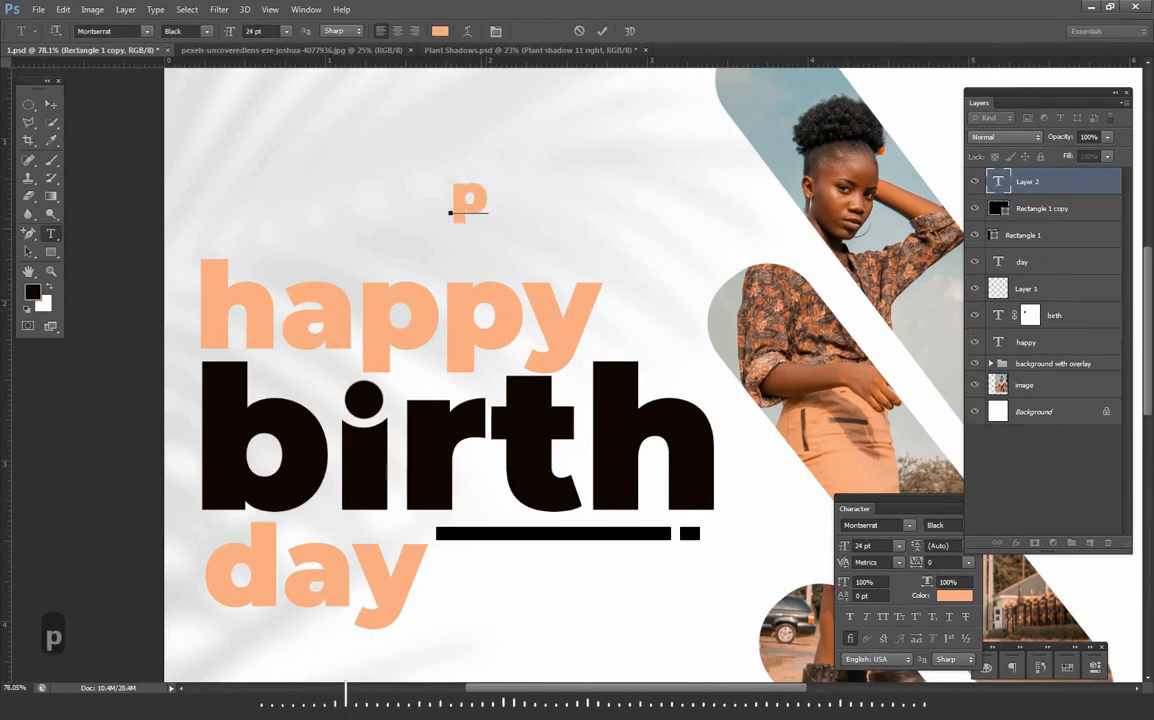
left_click(601, 31)
left_click(703, 319)
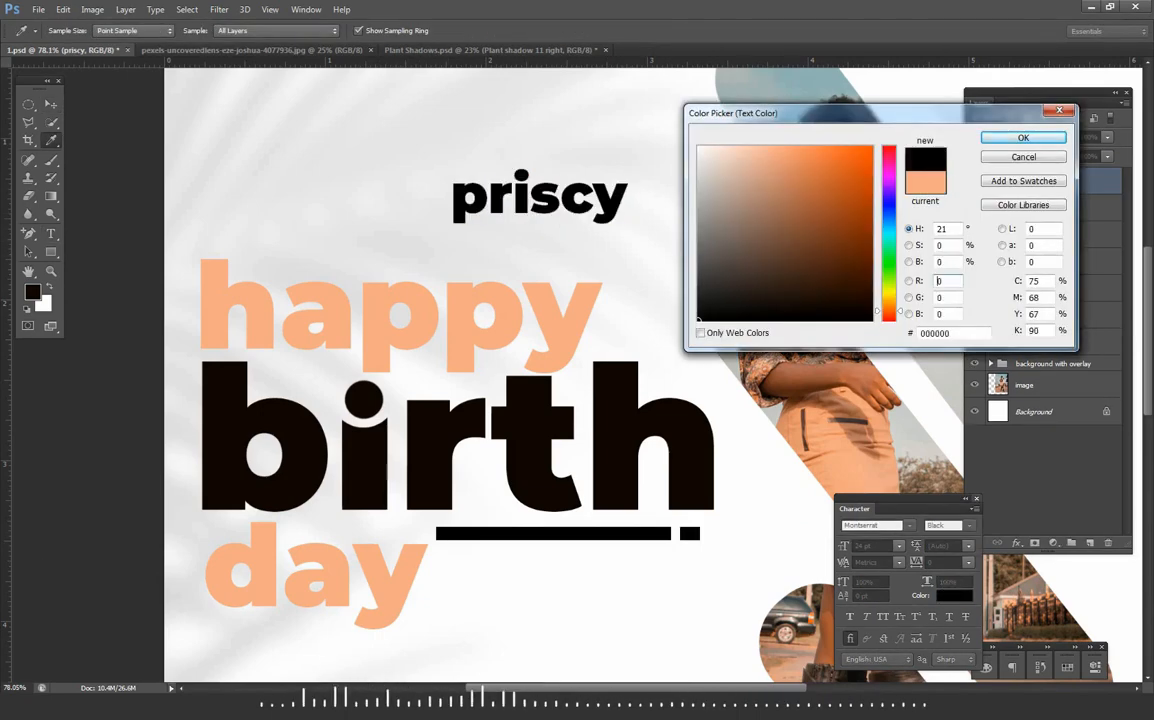
key("Return")
left_click(968, 525)
left_click(951, 479)
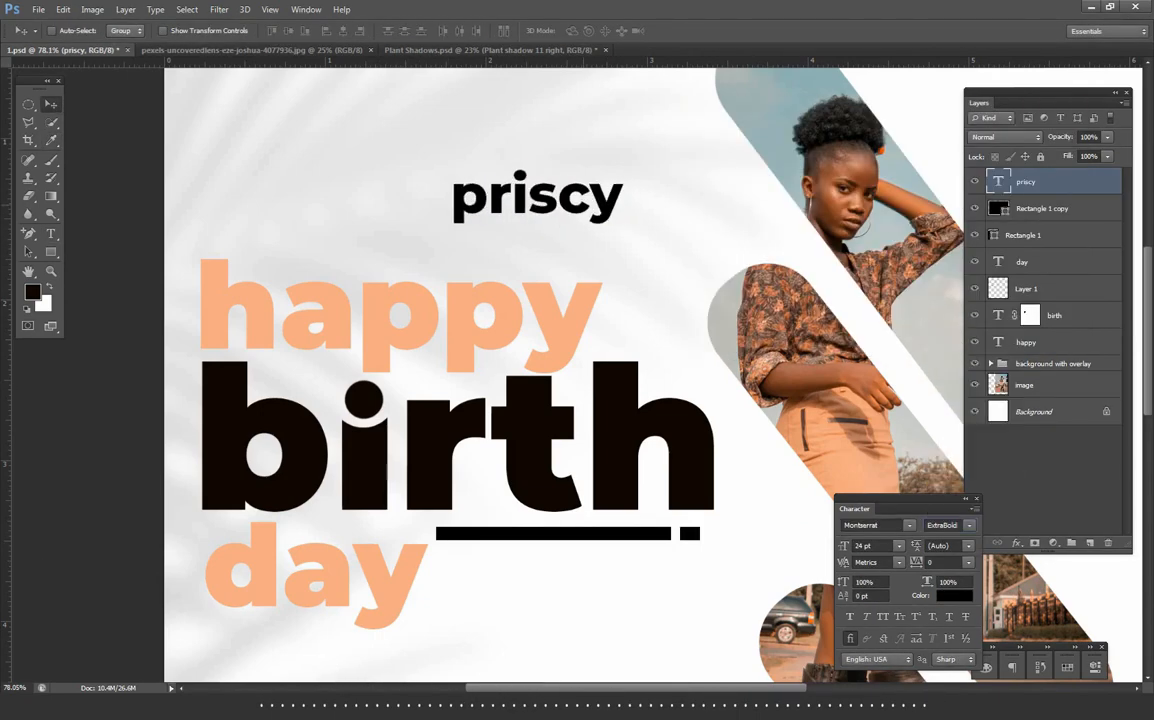
- Scale the celebrant's name to about 83% and place it just above the end of "happy"
key("ctrl+t")
left_click_drag(623, 167, 600, 248)
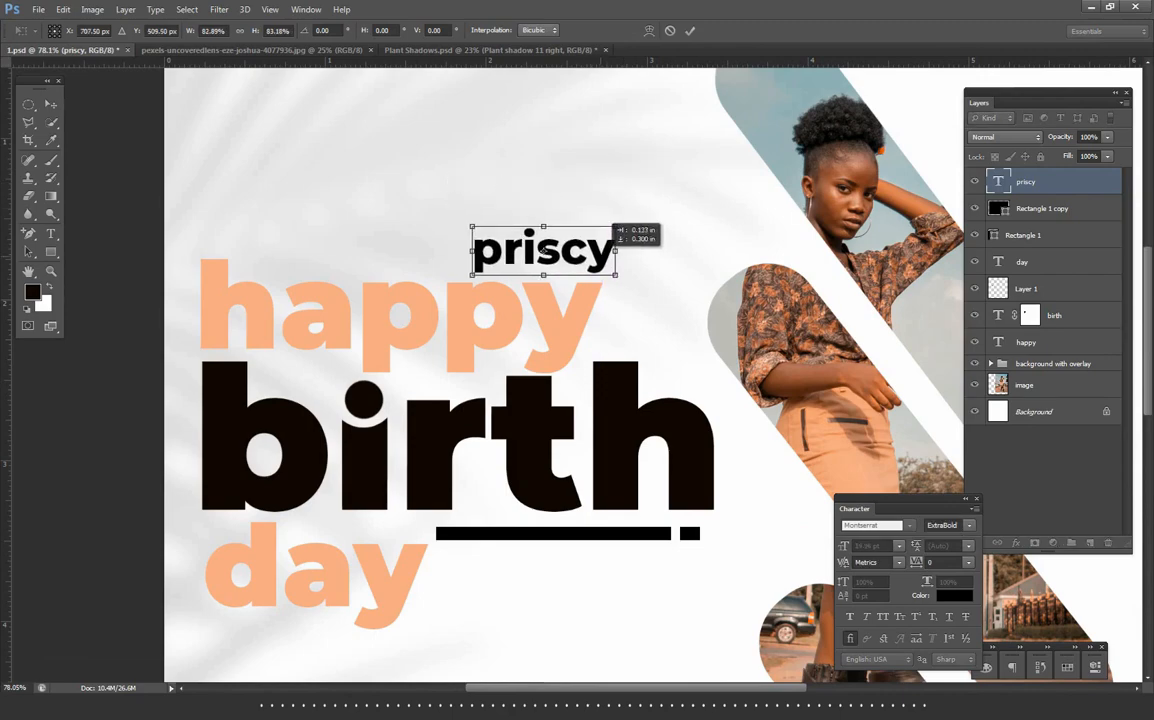
key("Return")
key("Down")
key("Down")
key("Down")
key("Down")
key("Down")
key("Down")
key("Down")
key("Down")
key("Right")
scroll(600, 250, "down", 8)
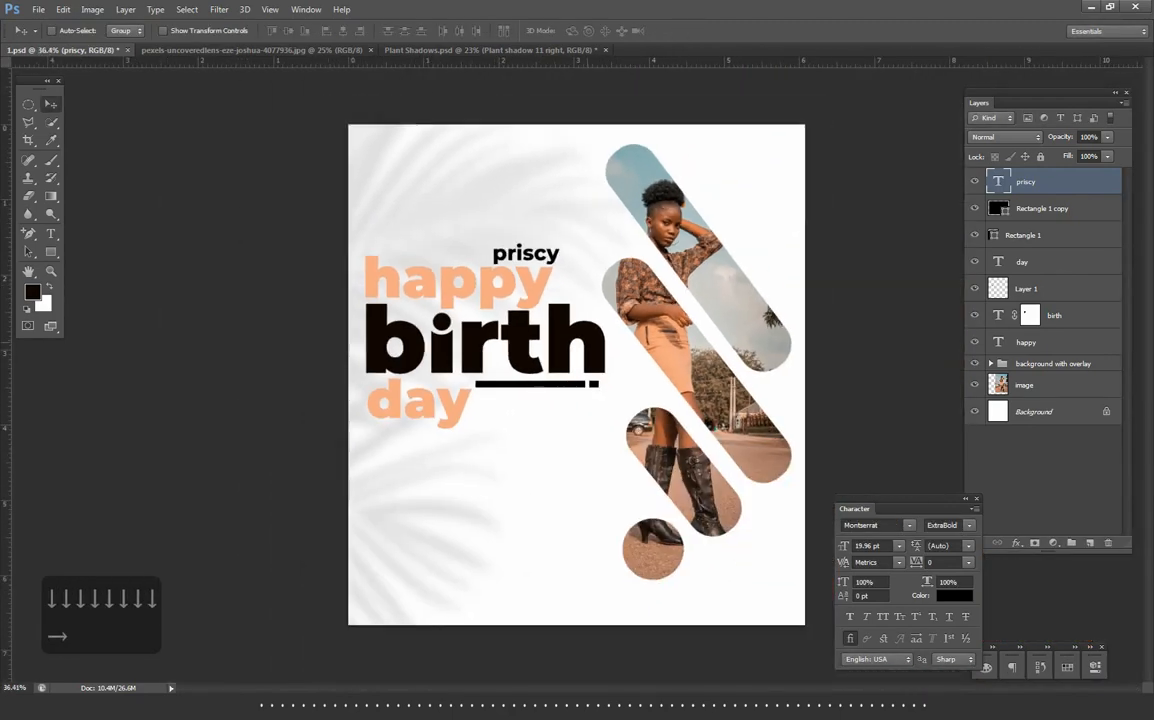
key("ctrl+0")
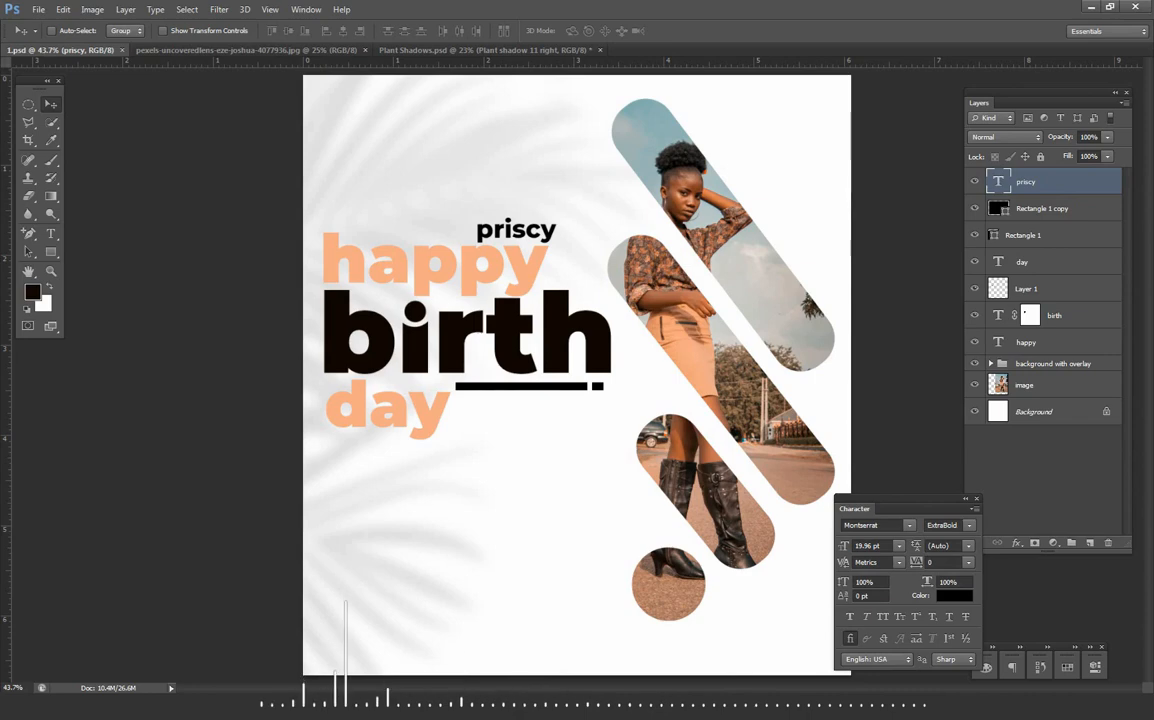
- Group all the heading text and bar layers and name the group "title"
left_click(1026, 342, "shift")
key("ctrl+g")
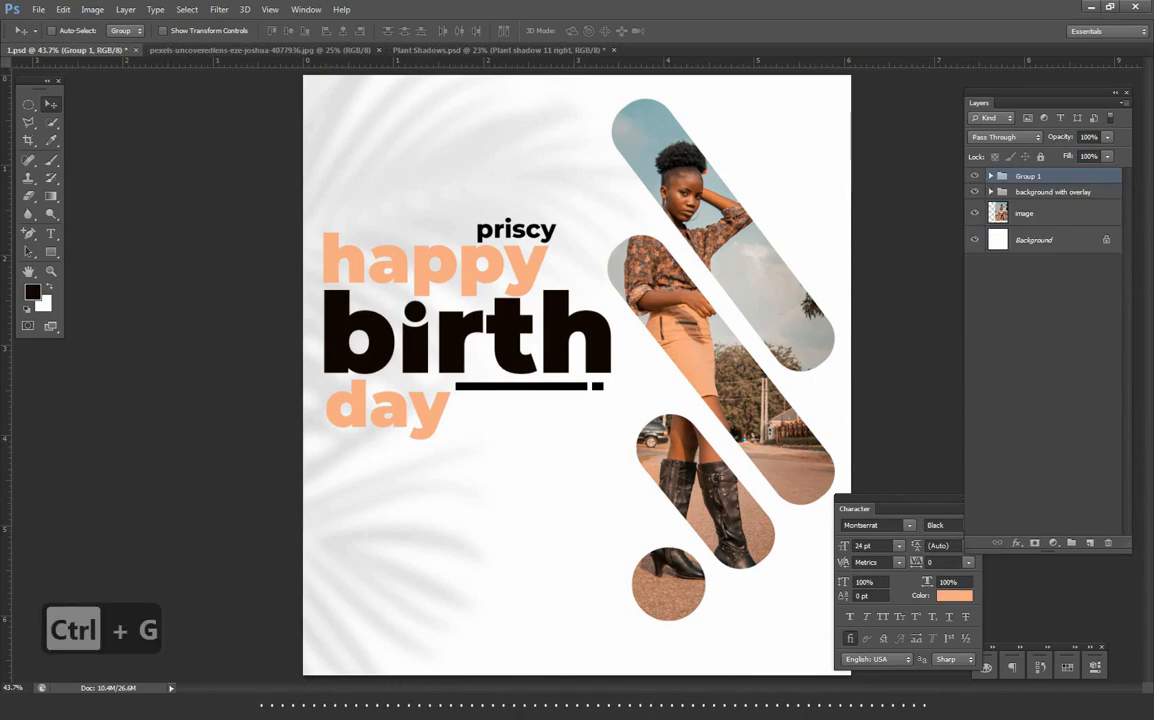
double_click(1028, 176)
type("title")
key("Return")
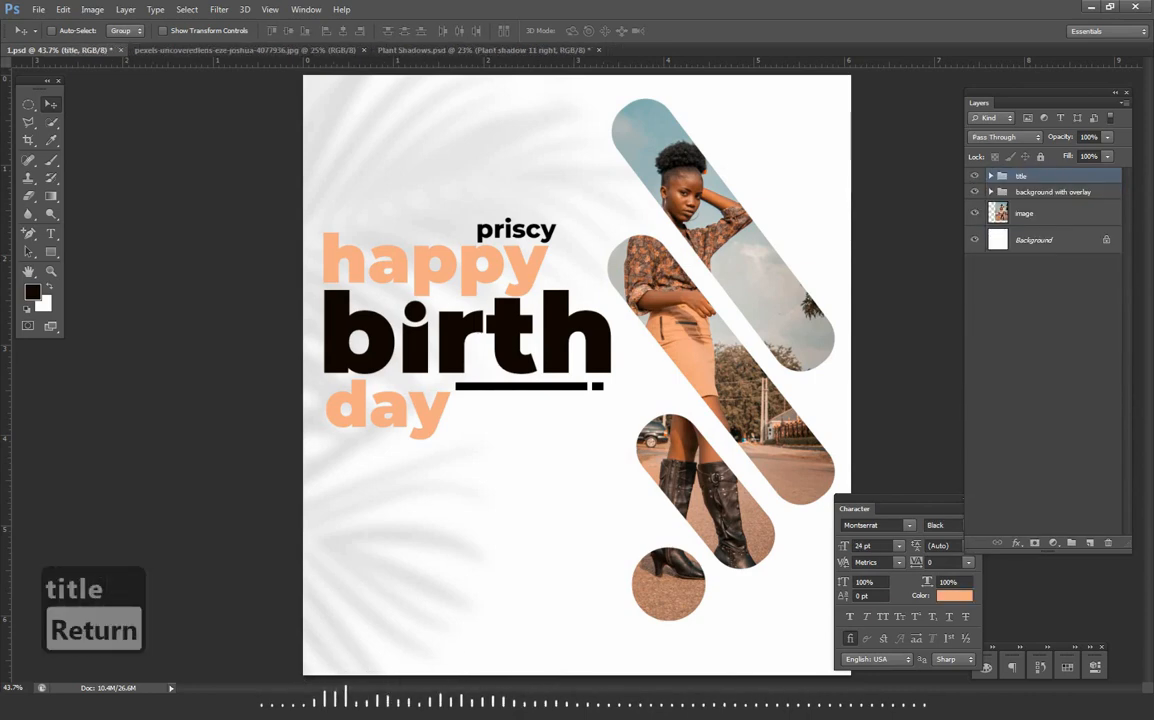
- Create a paragraph text box below "day" set to 10 pt Montserrat Regular
left_click(51, 233)
left_click_drag(335, 452, 607, 519)
left_click(950, 525)
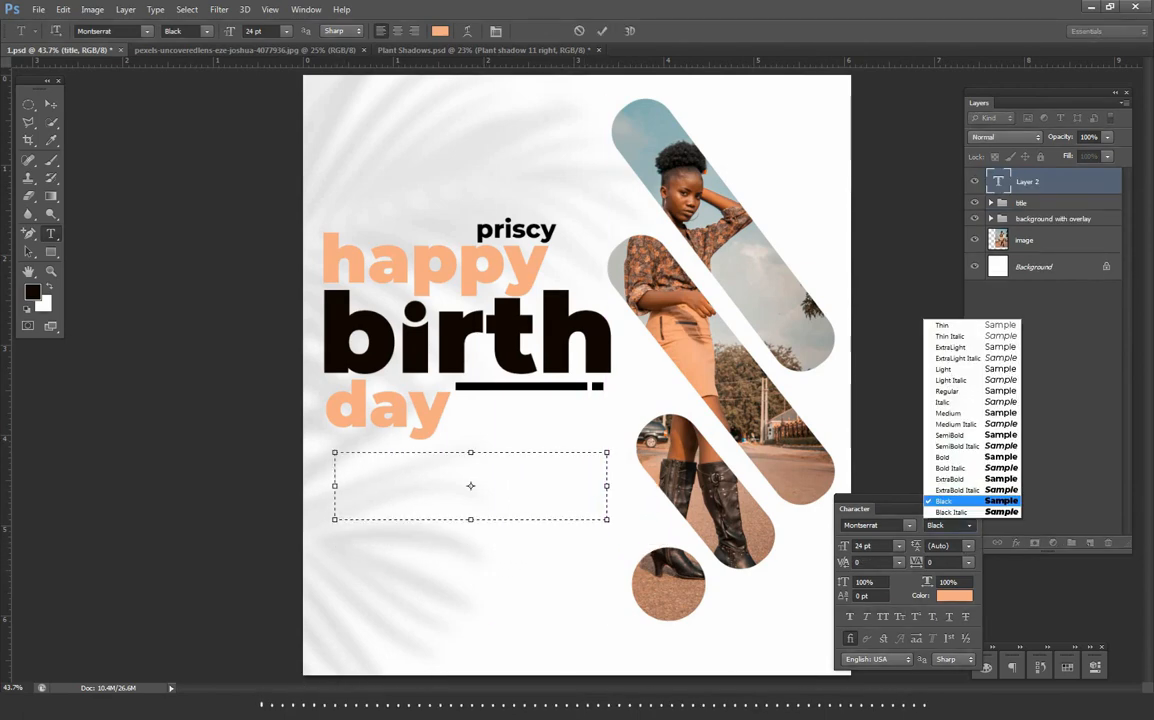
left_click(948, 391)
left_click(899, 546)
left_click(880, 364)
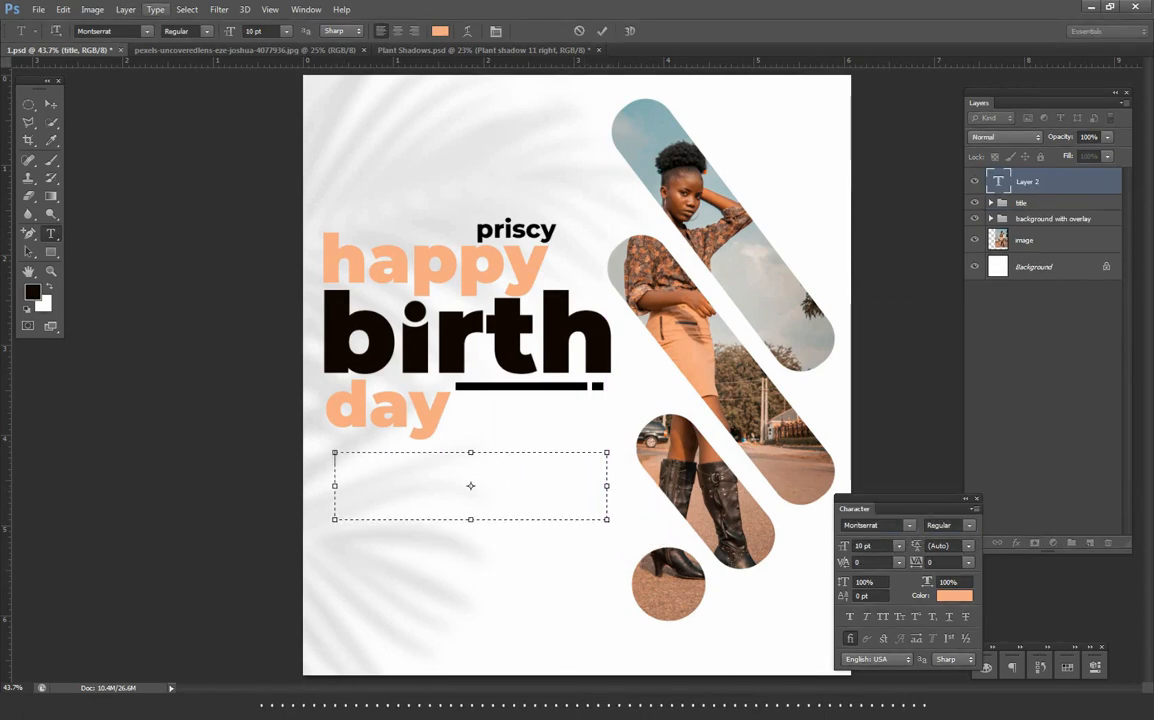
- Fill the text box with Lorem Ipsum placeholder text, trim its end and commit it
left_click(155, 9)
left_click(190, 263)
key("BackSpace")
left_click(51, 104)
- Colour the Lorem Ipsum paragraph black and shift it left to line up under "day"
left_click(954, 596)
left_click(702, 317)
key("Return")
left_click_drag(529, 461, 522, 464)
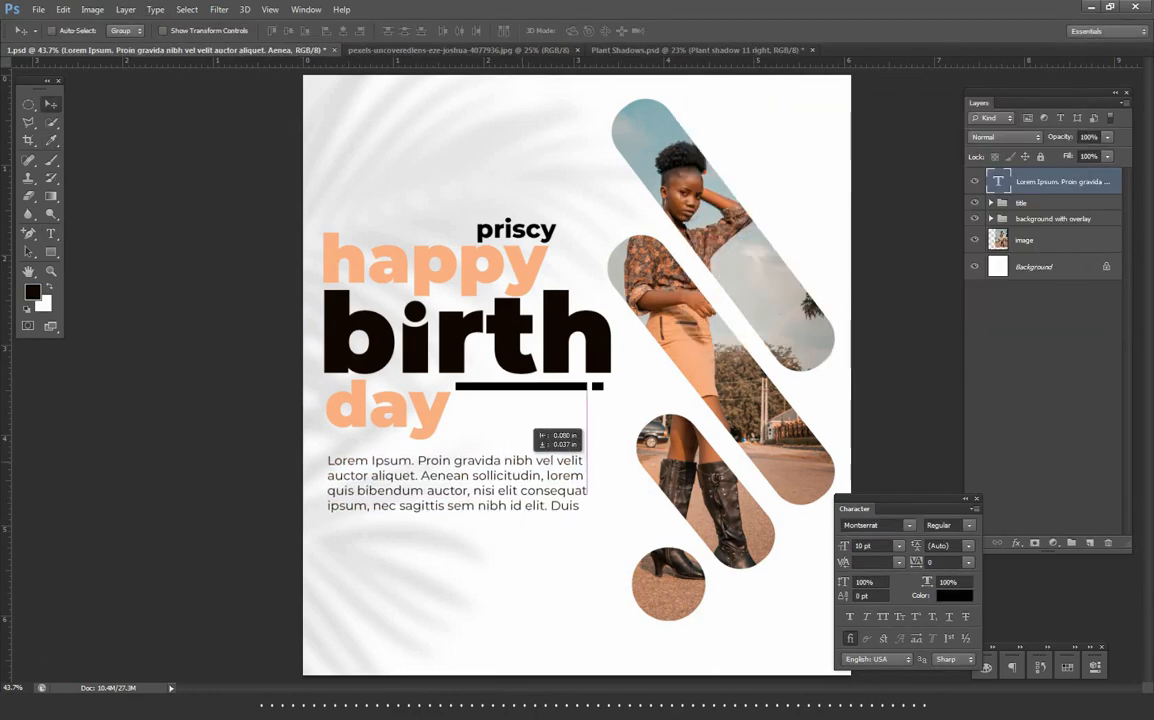
key("Left")
- Duplicate the Lorem Ipsum paragraph and position the copy directly below the original
scroll(518, 515, "up", 2)
key("ctrl+j")
mouse_move(429, 487)
left_mouse_down()
mouse_move(429, 566)
mouse_move(542, 553)
left_mouse_up()
key("Up")
key("Up")
key("Up")
key("Up")
key("Up")
key("Up")
key("Up")
key("Up")
key("Up")
key("Up")
key("Up")
- Add a layer mask to the duplicated paragraph and brush out surplus words at its line ends
left_click(1035, 543)
left_click(51, 160)
scroll(466, 590, "up", 2)
- Add a layer mask to the original paragraph, brush out the ends of its last three lines, and touch up the copy's mask
left_click(1063, 208)
left_click(1035, 543)
mouse_move(618, 487)
left_mouse_down()
mouse_move(478, 487)
mouse_move(622, 445)
mouse_move(560, 485)
mouse_move(408, 484)
left_mouse_up()
key("bracketleft")
key("bracketleft")
scroll(633, 471, "down", 2)
scroll(618, 532, "up", 3)
left_click(1031, 182)
scroll(503, 540, "down", 4)
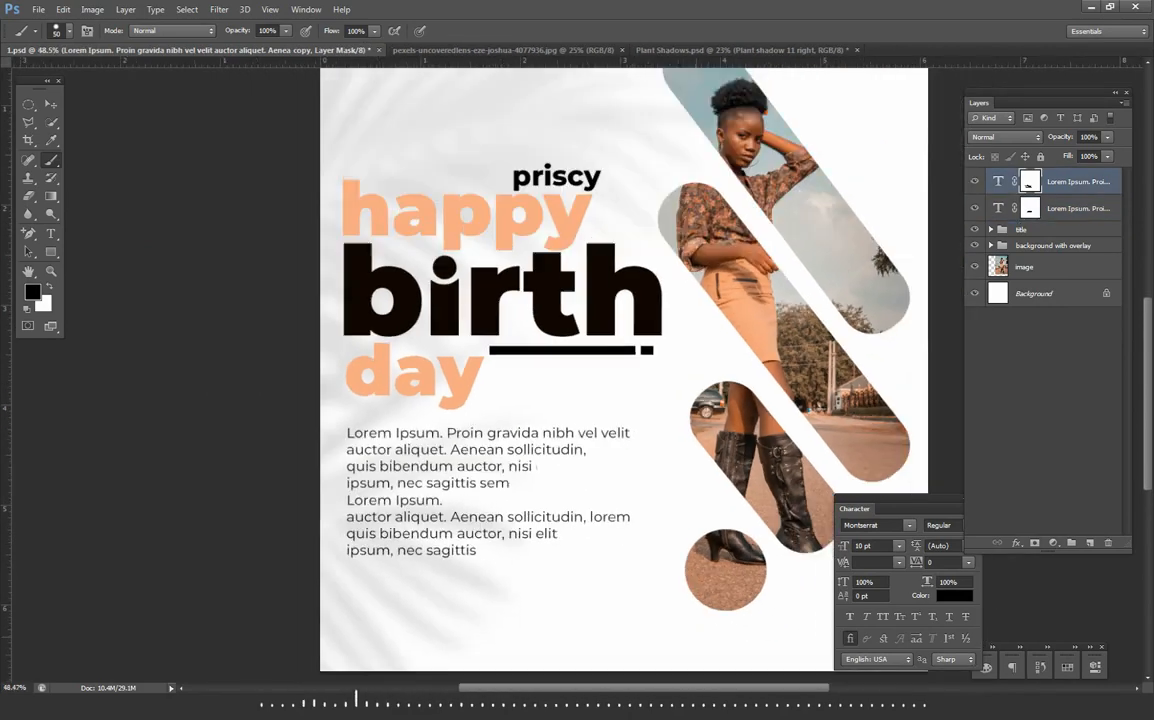
key("v")
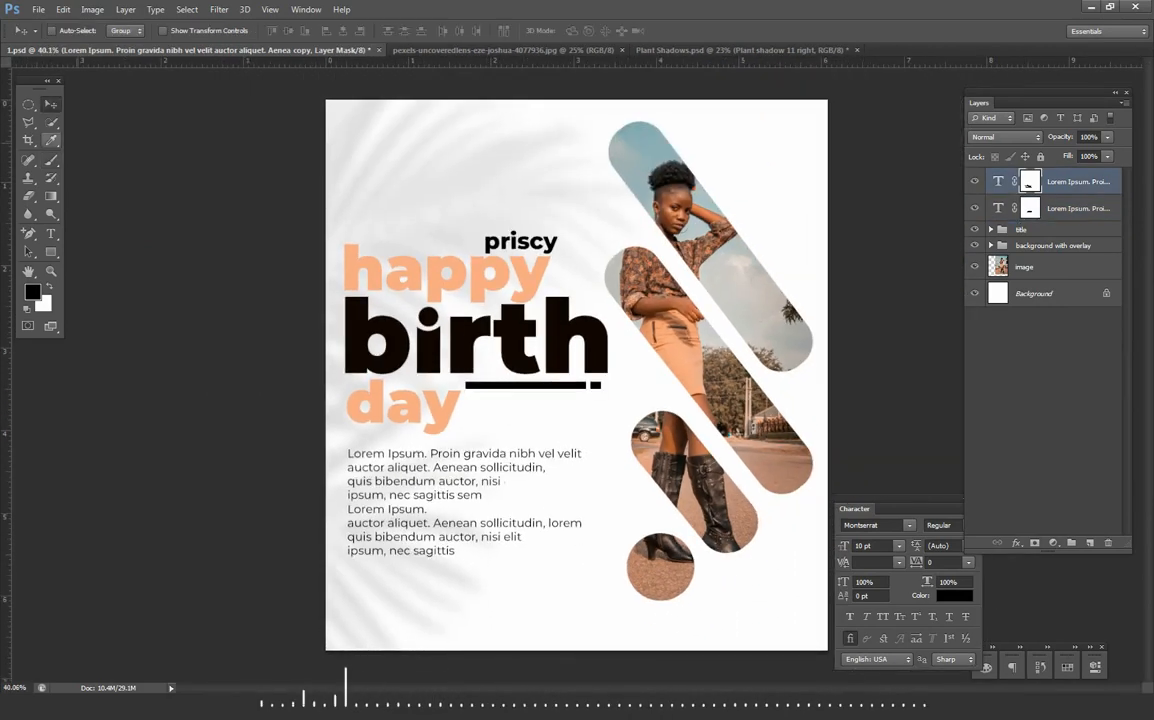
scroll(562, 369, "down", 1)
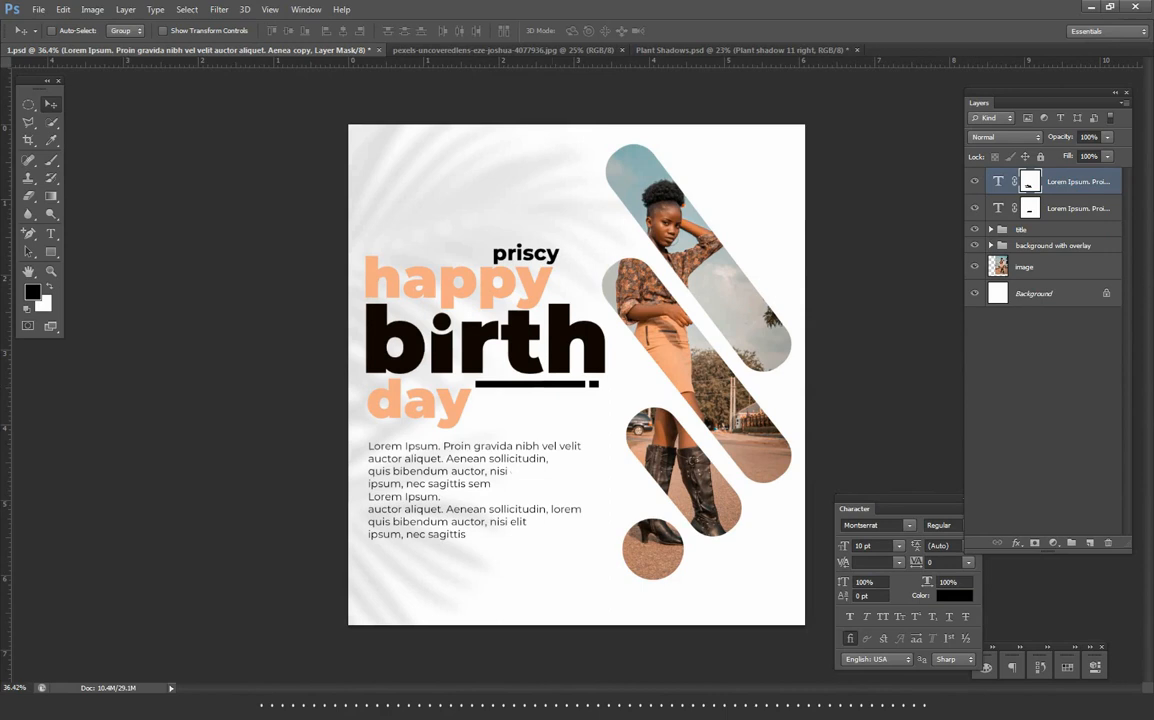
- Group the two Lorem Ipsum paragraph layers and name the group "body text"
left_click(1075, 208, "shift")
key("ctrl+g")
double_click(1025, 176)
type("bod")
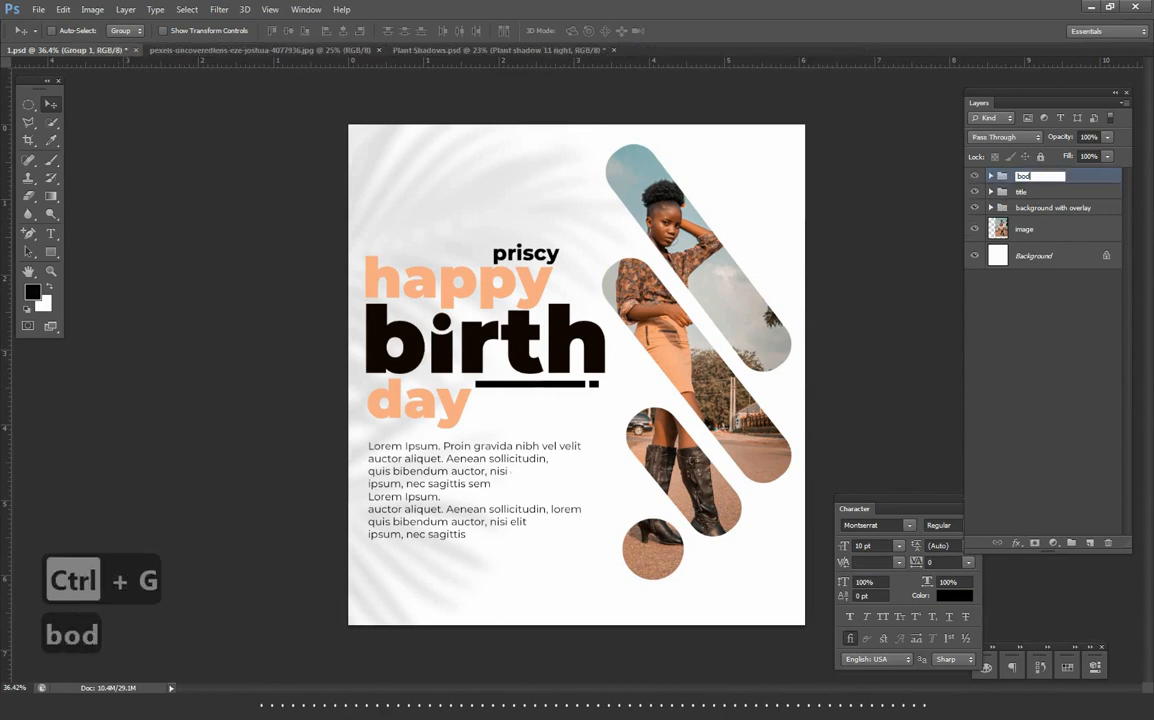
type("y text")
key("Return")
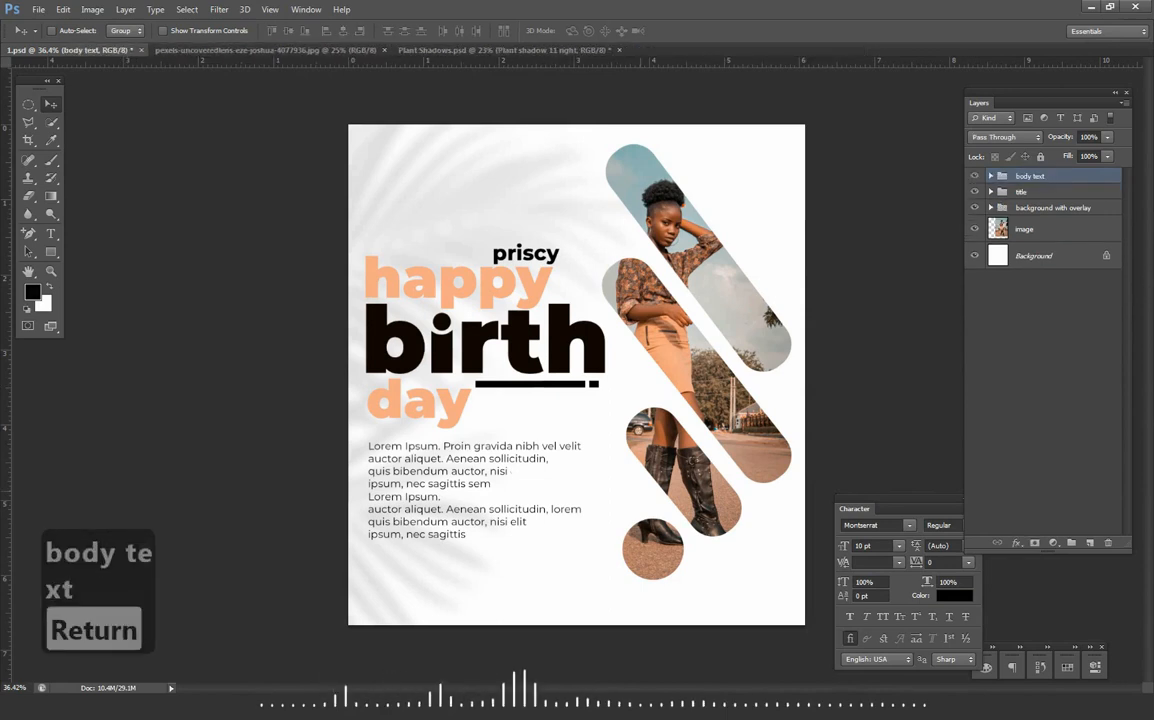
- Draw a small black circle with the Ellipse tool below the body text and duplicate it twice
scroll(562, 369, "up", 1)
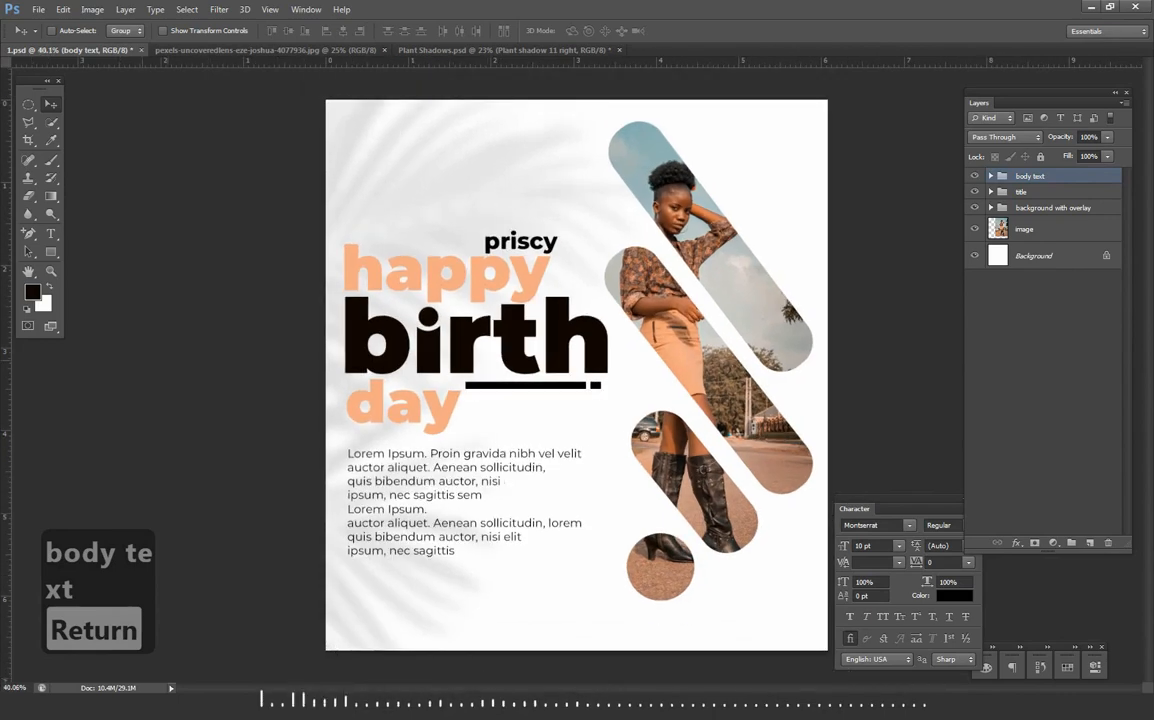
left_click(51, 252)
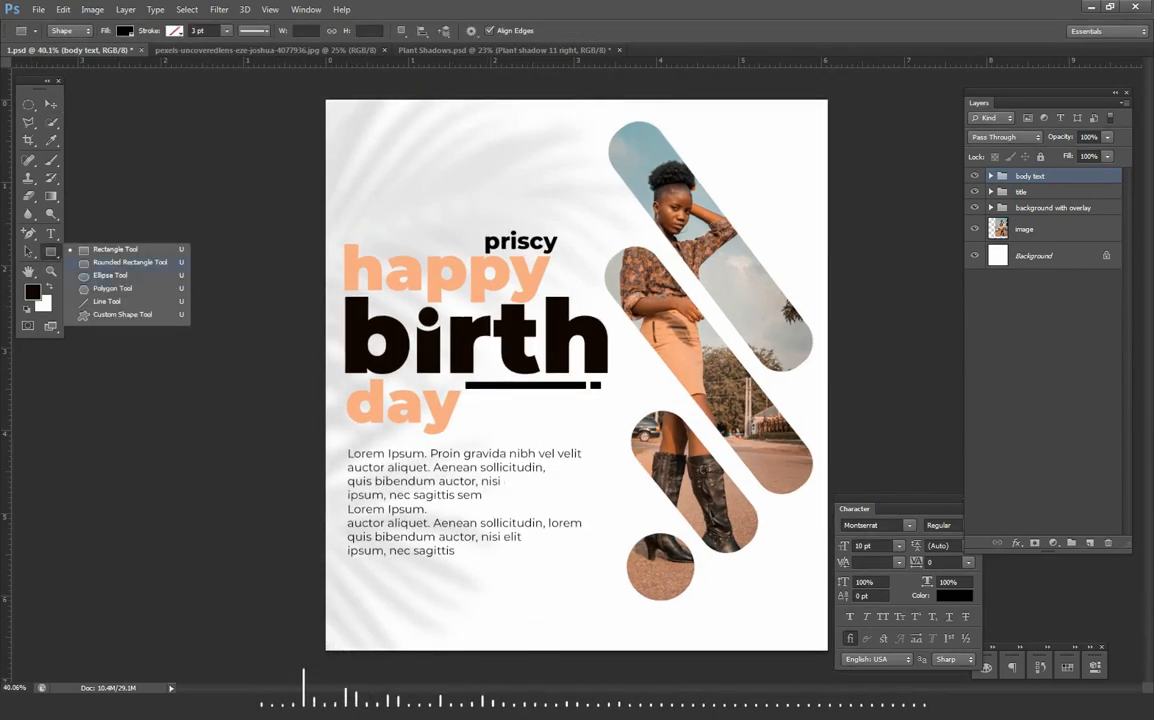
left_click(108, 275)
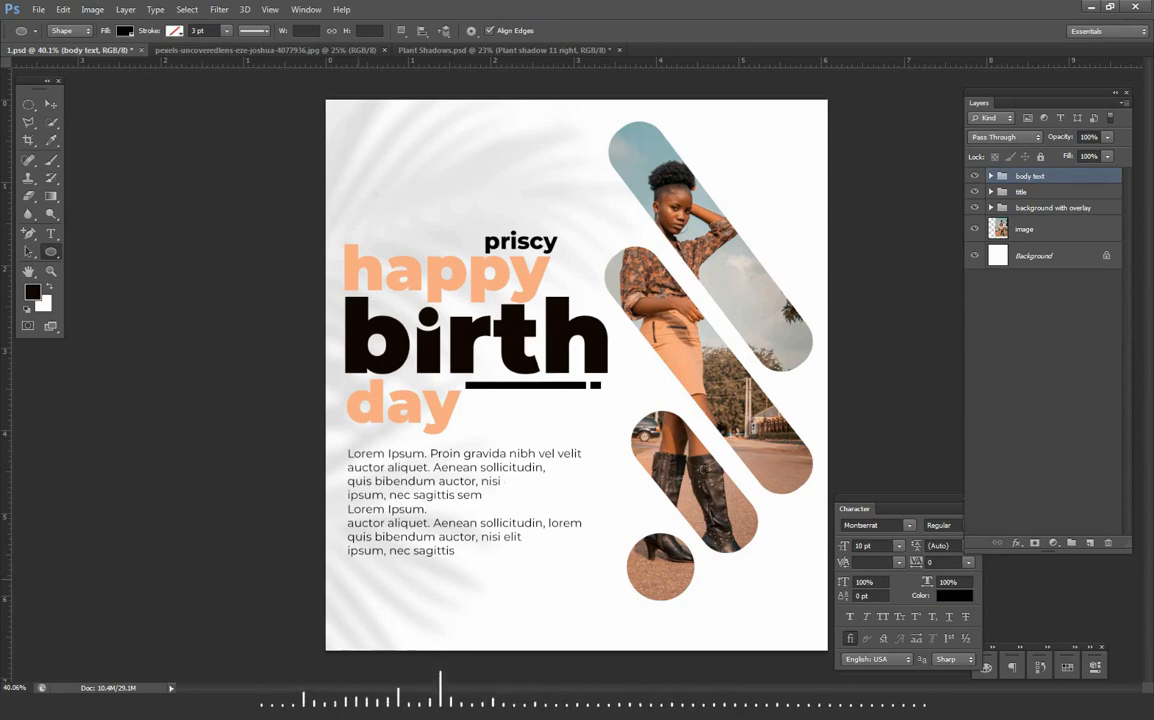
left_click_drag(357, 582, 397, 589)
scroll(398, 588, "up", 5)
key("v")
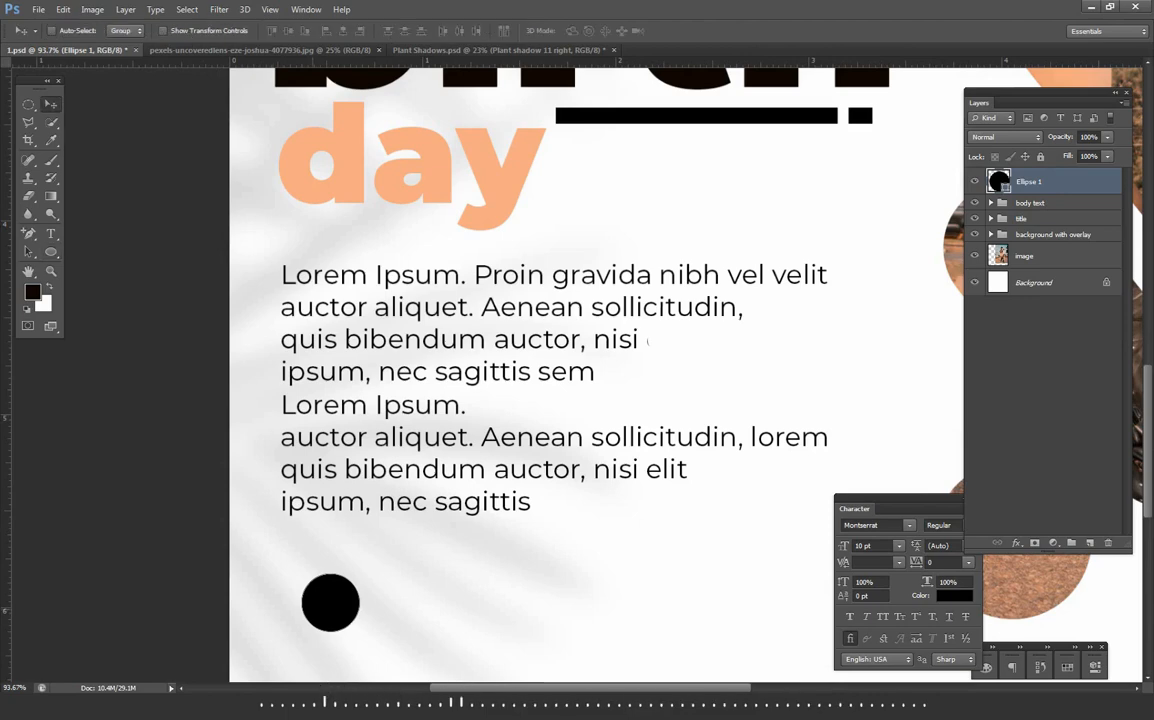
key("ctrl+j")
key("ctrl+j")
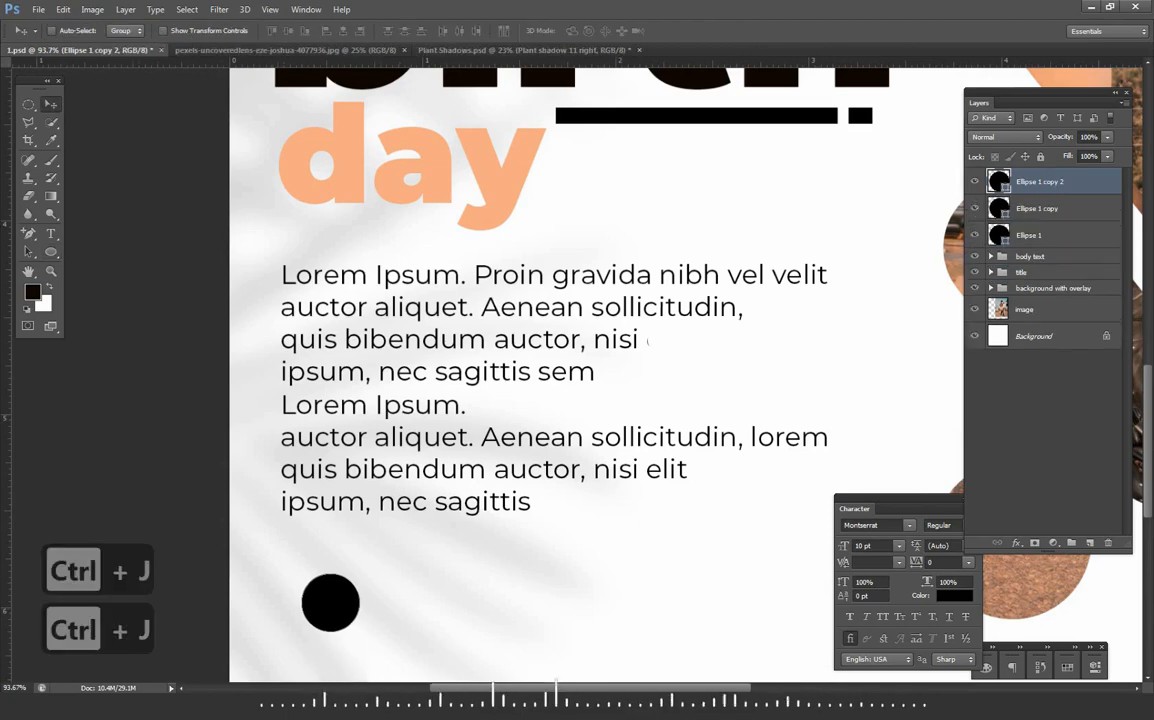
- Recolour the middle circle copy to dark grey #3d3d3d and nudge it right so it peeks out behind the black circle
left_click(1000, 235)
double_click(999, 208)
left_click(698, 273)
left_click_drag(698, 273, 698, 280)
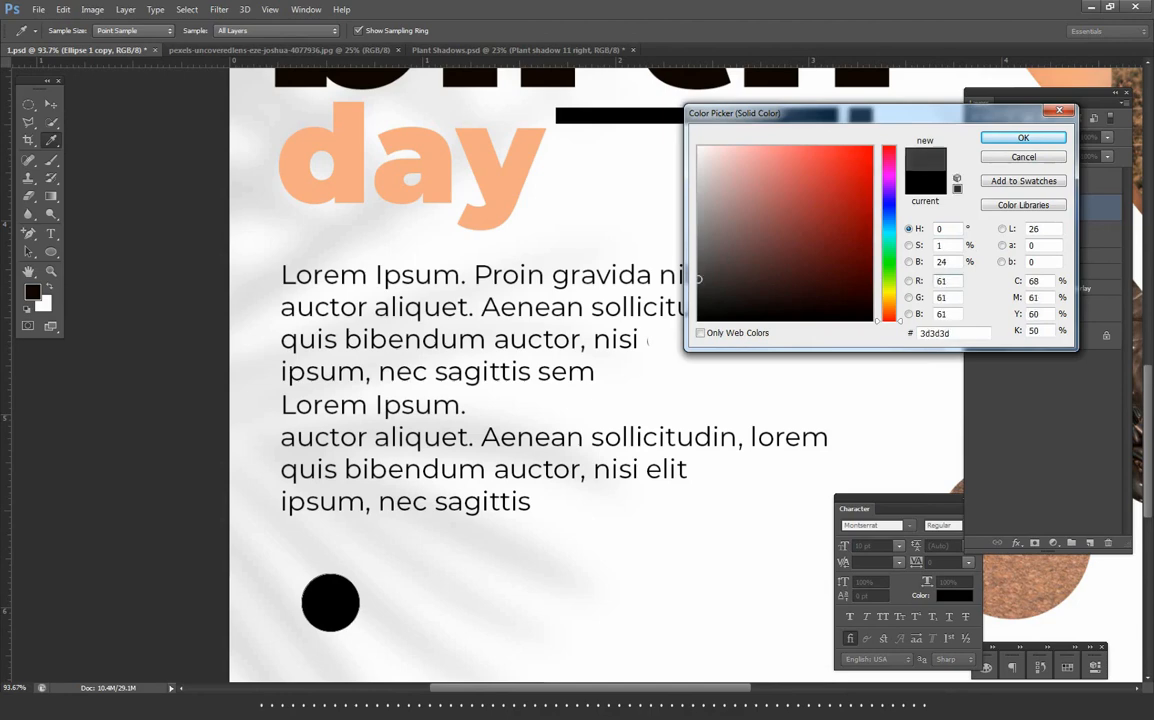
key("Return")
key("Right")
key("Right")
key("Right")
key("Right")
key("Right")
key("Right")
key("Right")
key("Right")
key("Right")
key("Right")
key("Right")
key("Right")
key("Right")
key("Right")
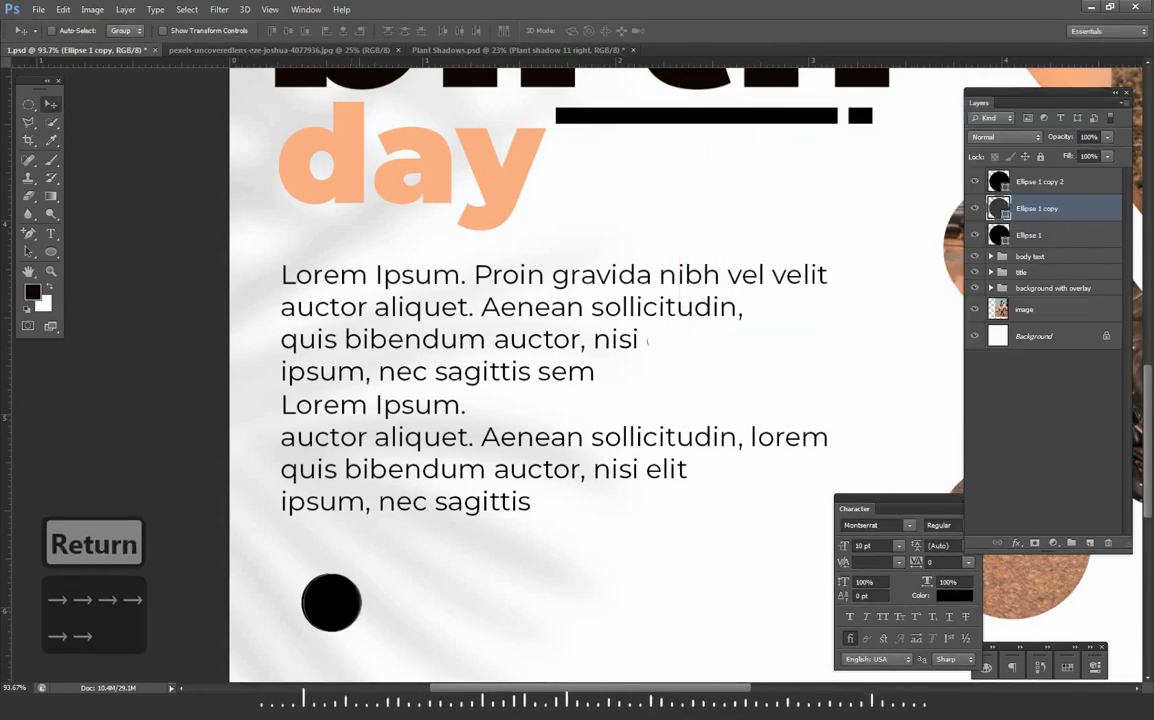
key("Right")
key("Right")
key("Right")
key("Right")
key("Right")
key("Right")
key("Right")
key("Right")
key("Right")
key("Right")
key("Right")
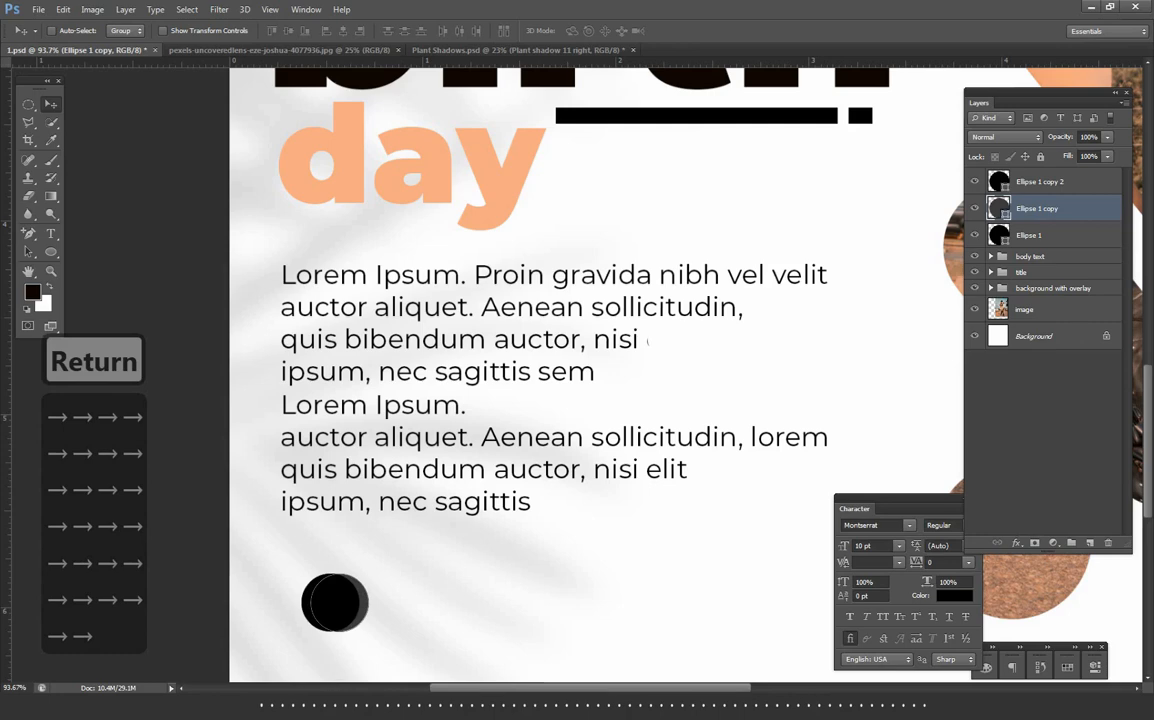
- Recolour the lowest circle to grey #5e5e5e and offset it further right behind the other two
double_click(999, 235)
left_click_drag(700, 252, 699, 257)
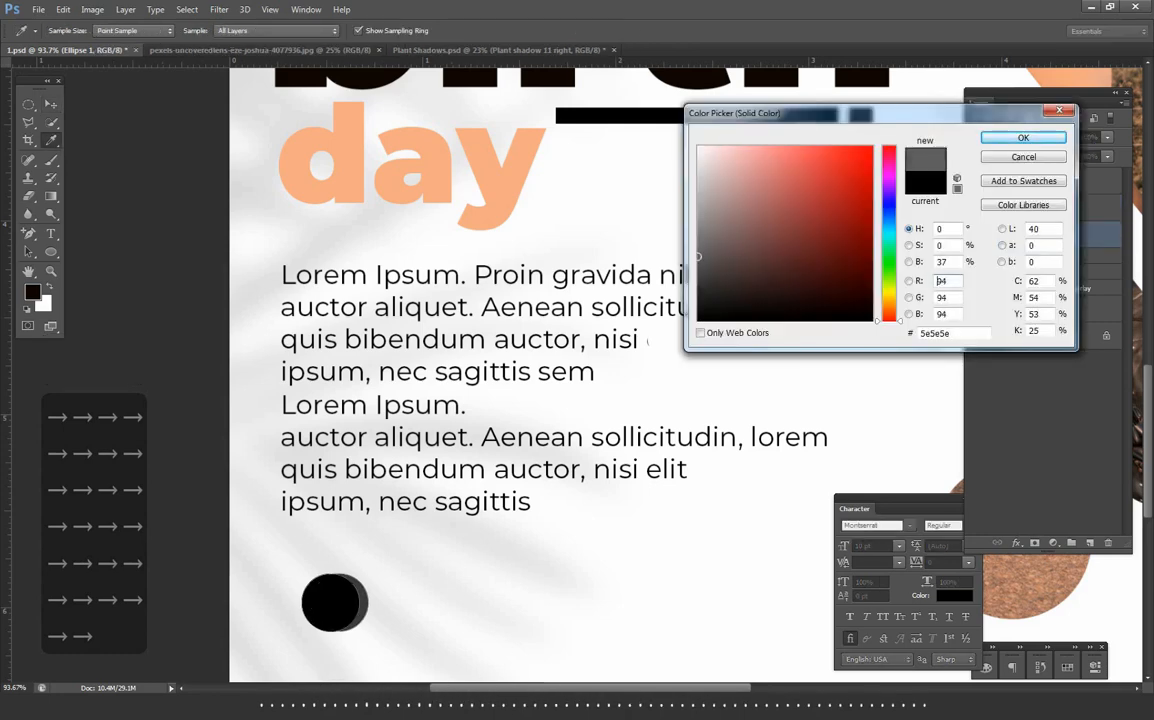
key("Return")
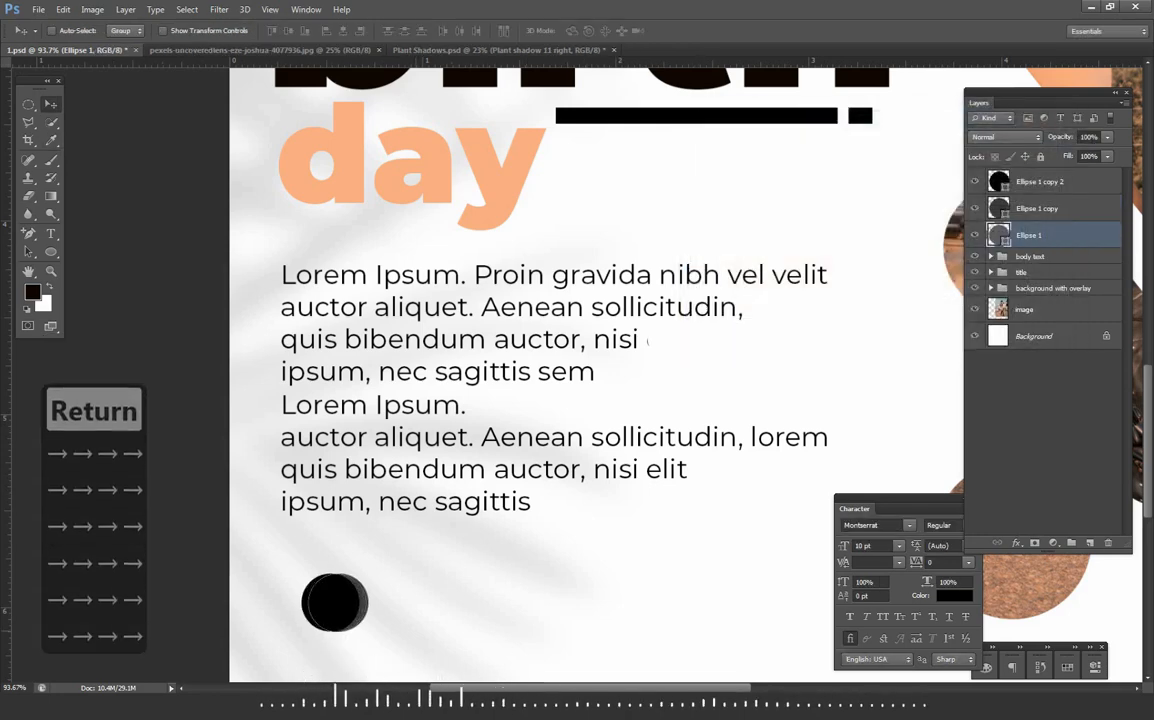
key("Right")
key("Right")
key("Right")
key("Right")
key("Right")
key("Right")
key("Right")
key("Right")
key("Right")
key("Right")
key("Right")
key("Right")
key("Right")
key("Right")
key("Right")
key("Right")
key("Right")
key("Right")
key("Right")
key("Right")
key("Left")
key("Left")
key("Left")
key("Left")
- Group the three overlapping circles and name the group "ellipse"
key("ctrl+g")
double_click(1028, 181)
type("ellipse")
key("Return")
- Add "+1" in white Montserrat Black on the black circle and "today" in black Montserrat Bold beside the circles
key("t")
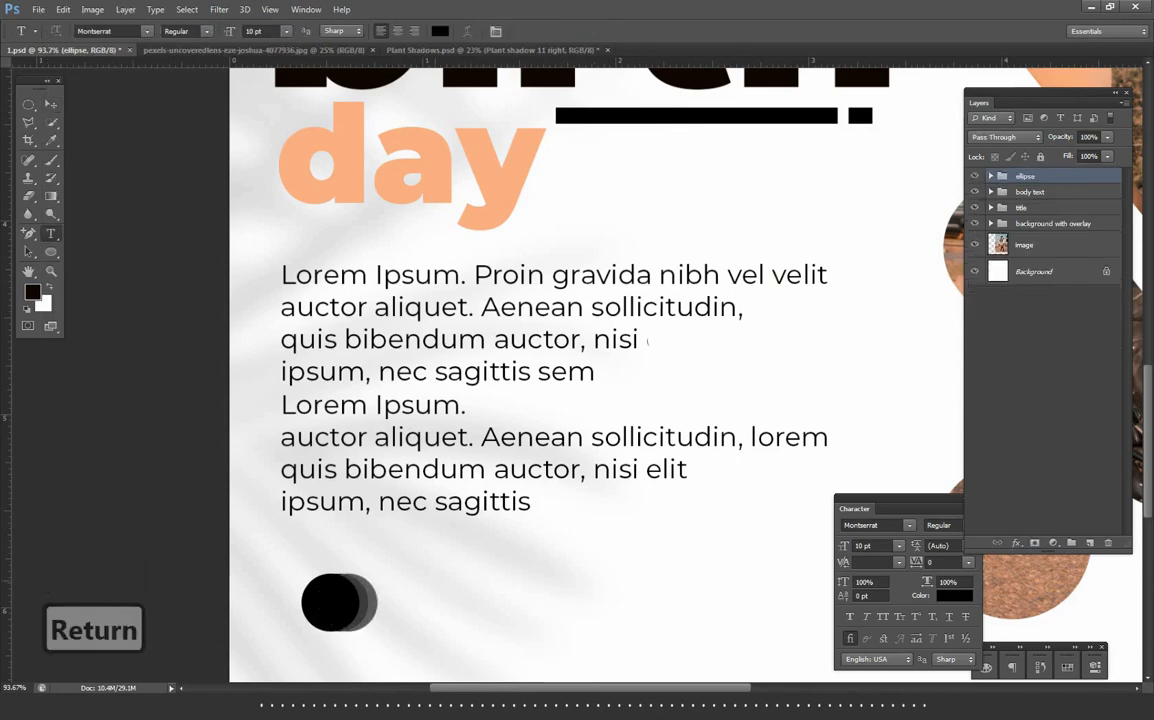
left_click(434, 579)
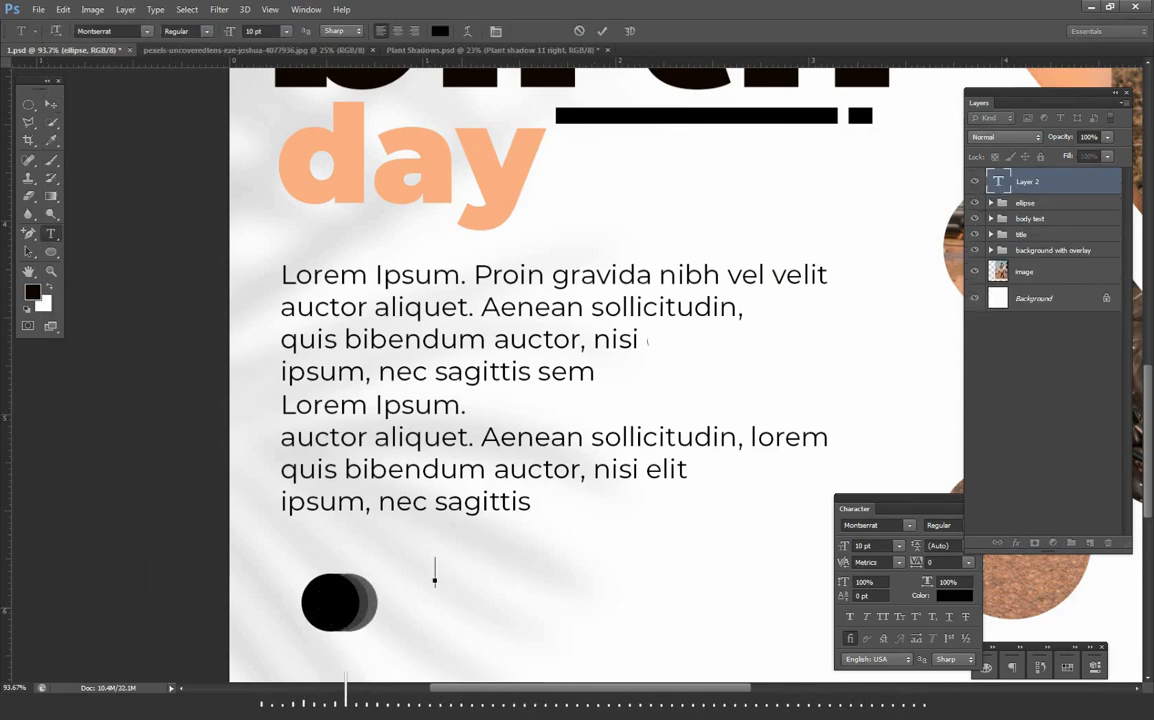
type("+")
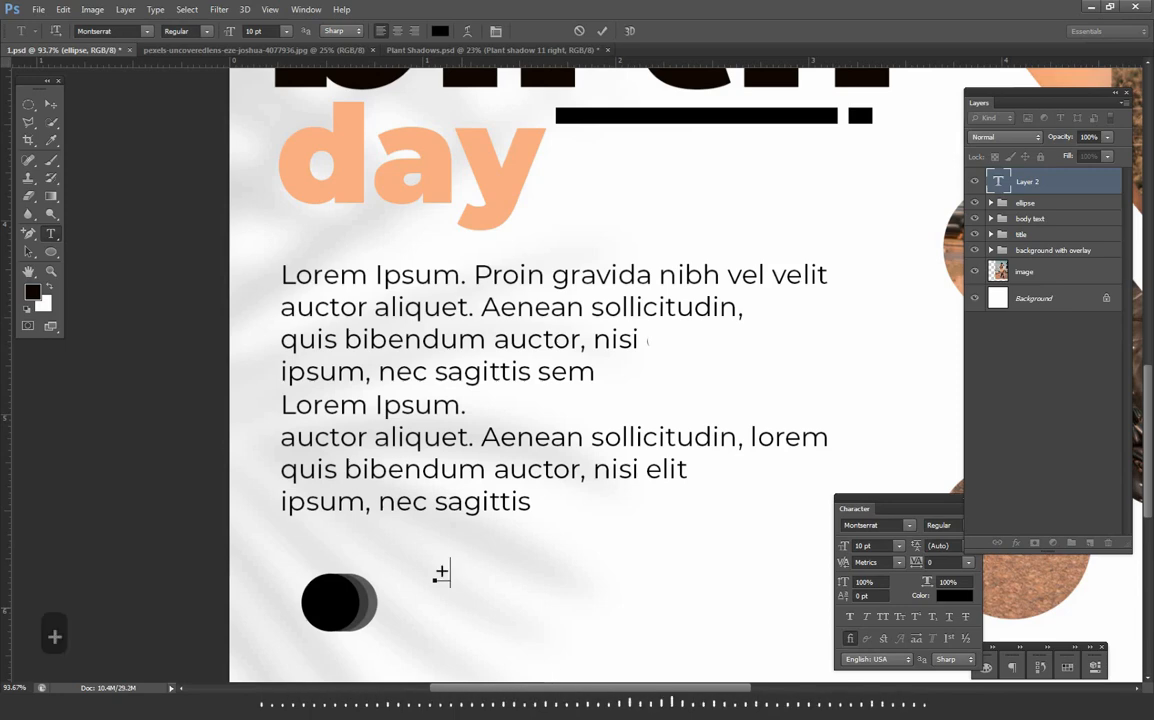
type("1")
key("Return")
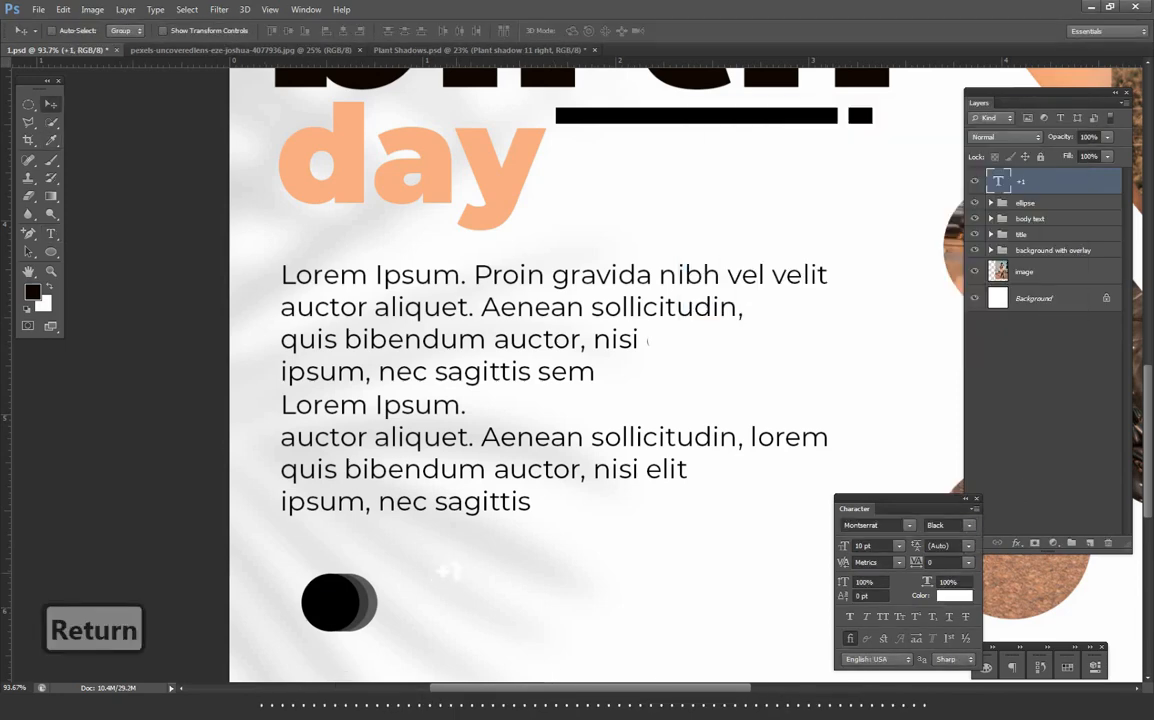
key("Return")
left_click_drag(430, 588, 430, 603)
left_click(969, 526)
left_click(960, 468)
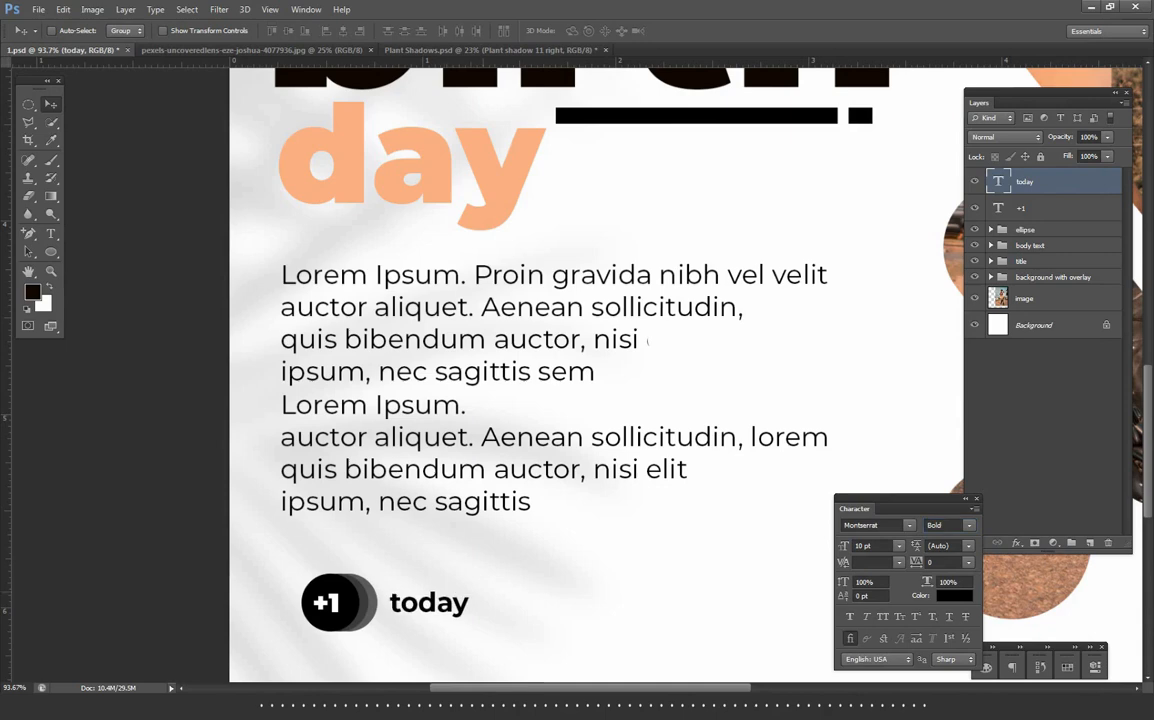
- Scale down the circle group together with its "+1" text
left_click(1026, 230)
left_click(1022, 208, "shift")
key("ctrl+t")
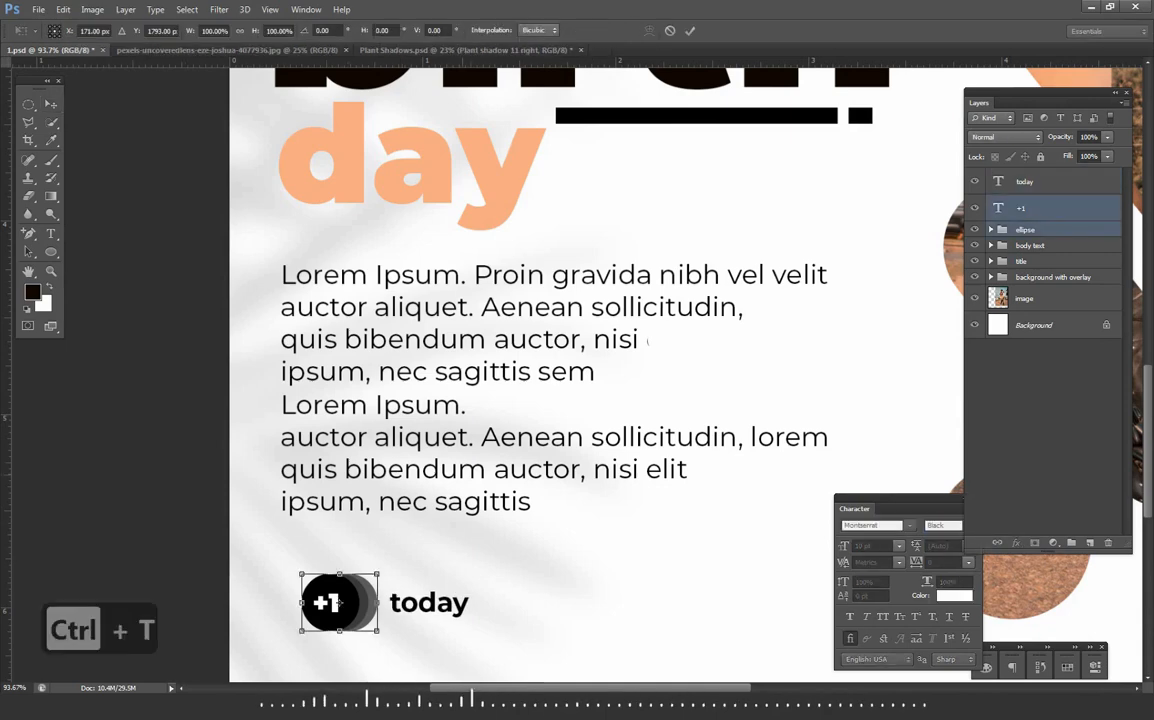
left_click_drag(377, 573, 368, 581)
key("Return")
- Enlarge "today" to 11.83 pt and move it close beside the circle badge, vertically centred on it
left_click(1025, 182)
mouse_move(429, 603)
left_mouse_down()
mouse_move(411, 603)
mouse_move(461, 582)
mouse_move(422, 600)
left_mouse_up()
key("ctrl+t")
key("Return")
key("Down")
key("Down")
key("Left")
key("Left")
key("Left")
key("Left")
key("Down")
key("Down")
scroll(418, 600, "down", 4)
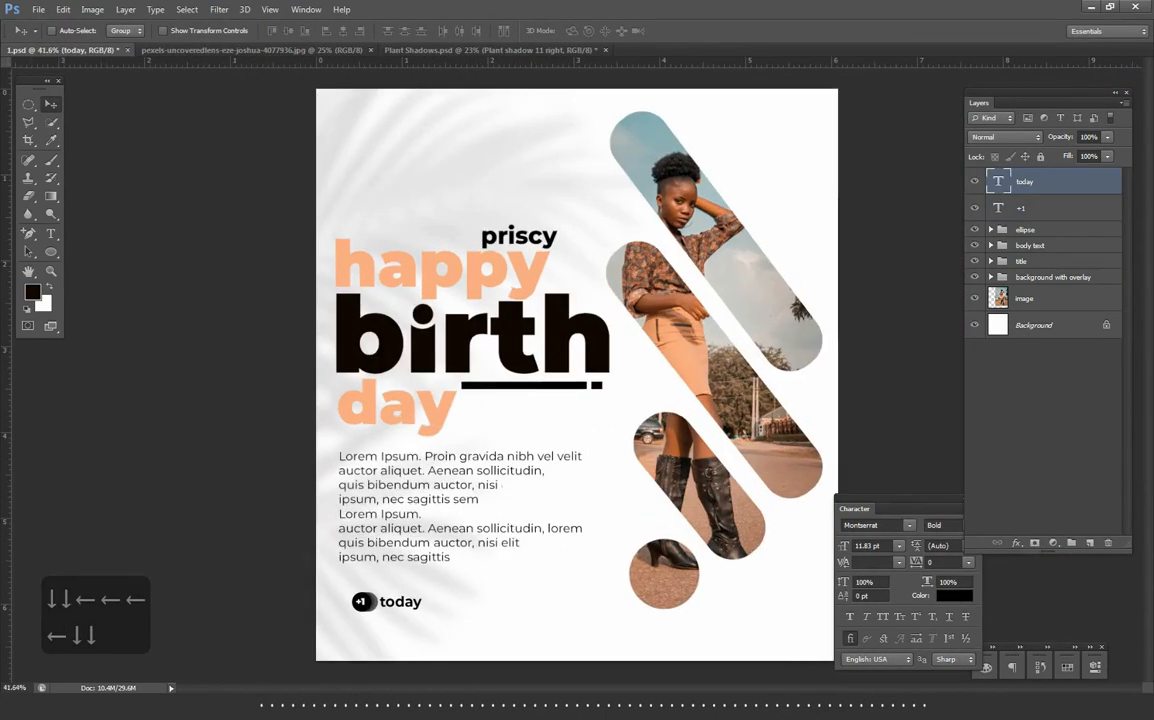
- Group the badge and its texts as "+1 today", enlarge the group and align it under the body text near the flyer's lower edge
left_click(1026, 230, "shift")
key("ctrl+g")
double_click(1029, 176)
type("+1 today")
key("Return")
key("ctrl+t")
left_click_drag(422, 592, 449, 584)
key("Return")
left_click_drag(432, 590, 418, 615)
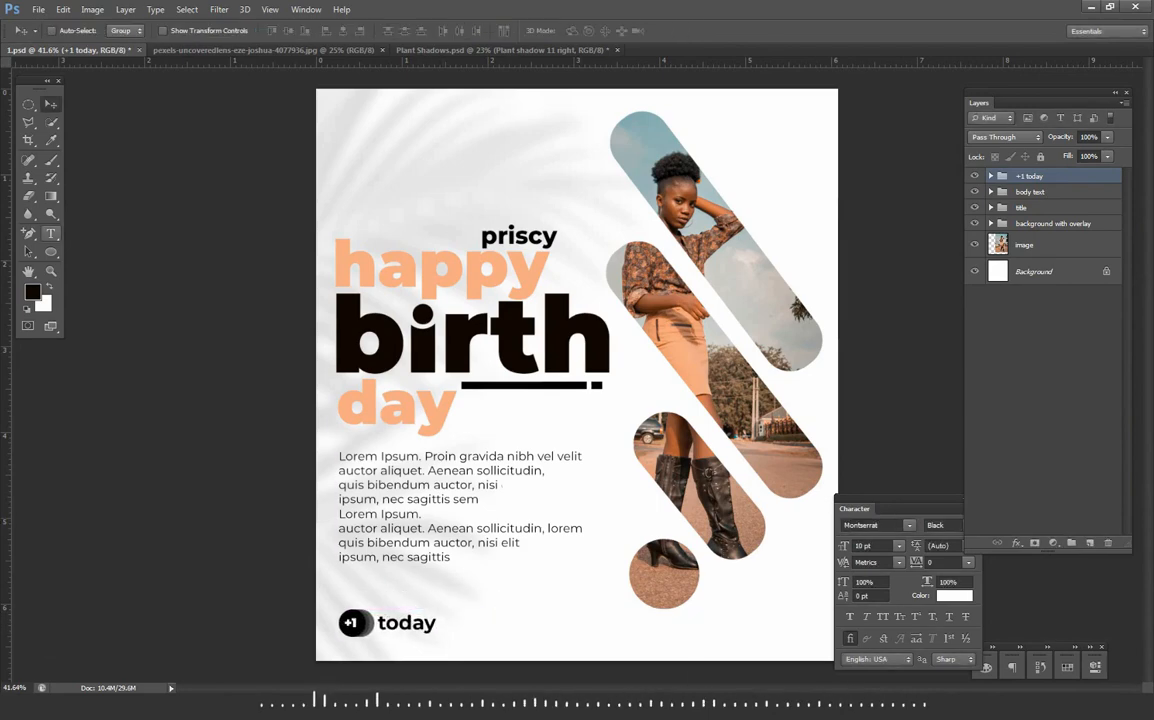
- Draw a 4 px black horizontal line from beside "today" towards the flyer's right side and nudge it down and left
right_click(51, 252)
left_click(114, 302)
double_click(520, 31)
type("4")
key("Return")
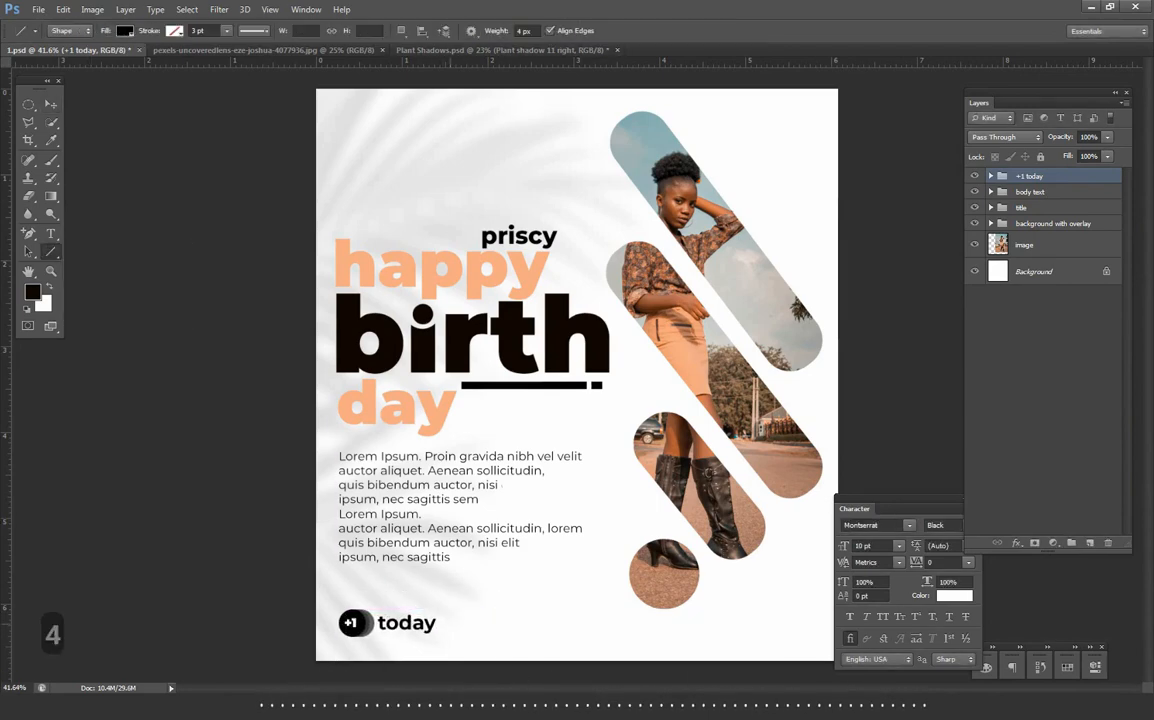
left_click_drag(444, 622, 782, 622)
key("v")
key("Down")
key("Down")
key("Down")
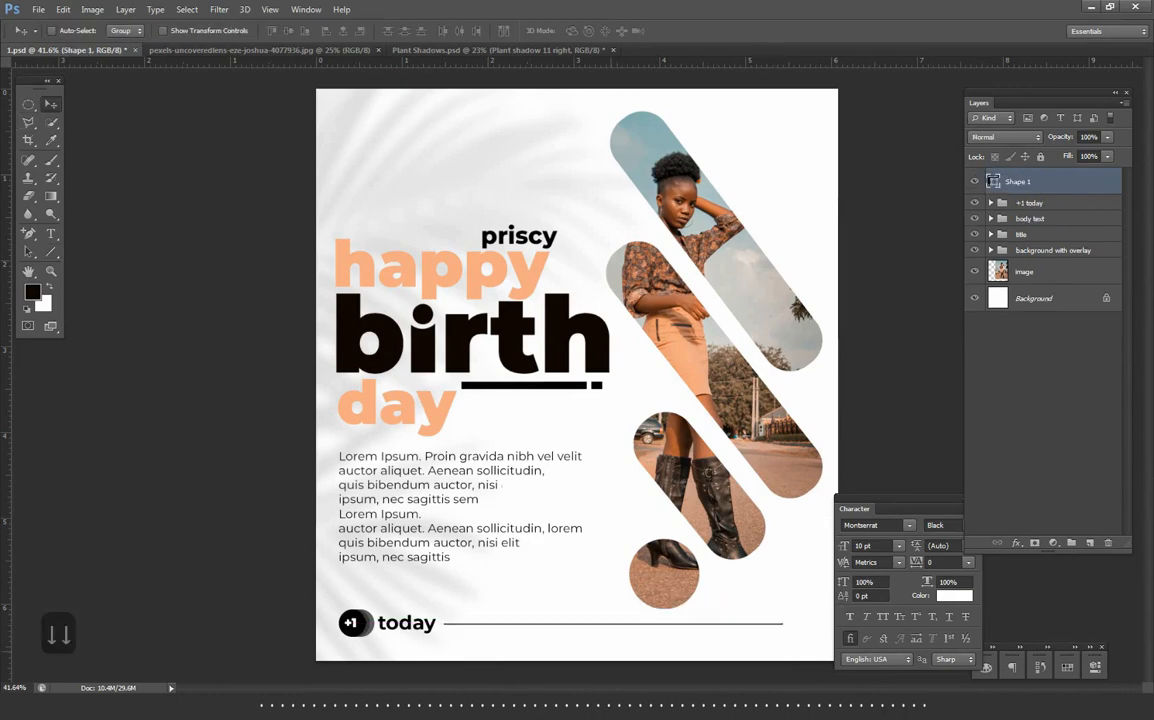
key("Left")
key("Left")
scroll(577, 375, "down", 1)
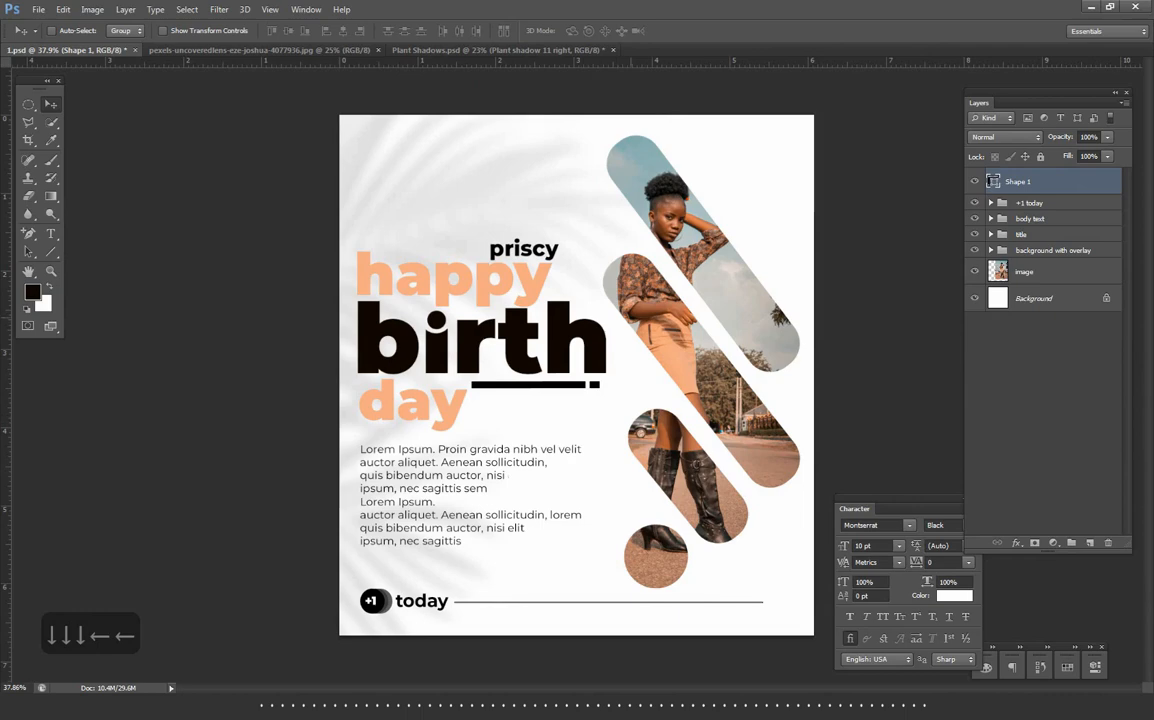
- Rename the horizontal line's layer as "base line"
double_click(1018, 181)
type("base line")
key("Return")
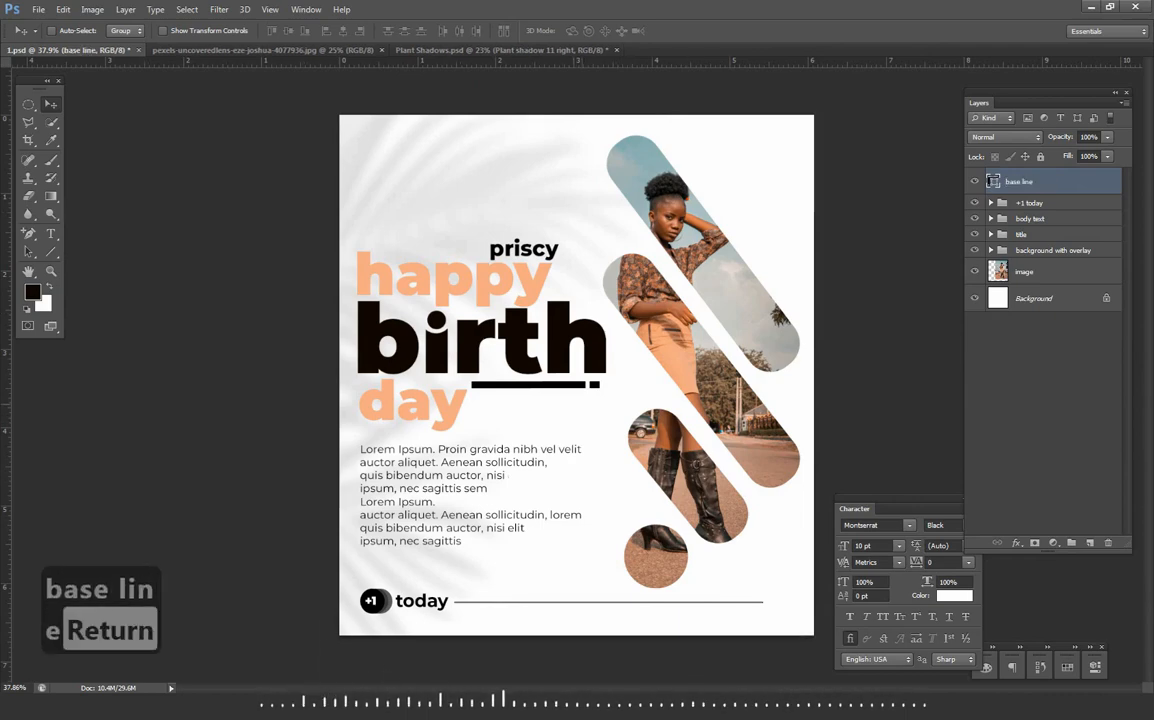
- Fit the flyer in the window, collapse the Character panel to an icon and dock it beside the other collapsed panels
key("ctrl+0")
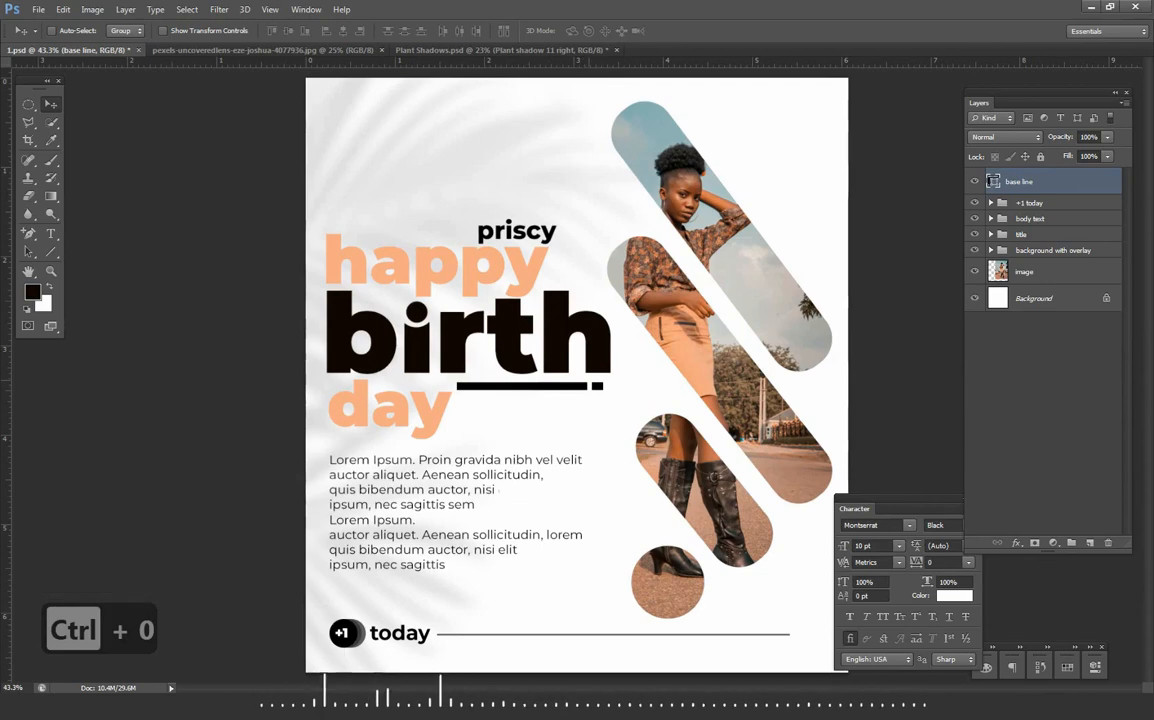
left_click(947, 505)
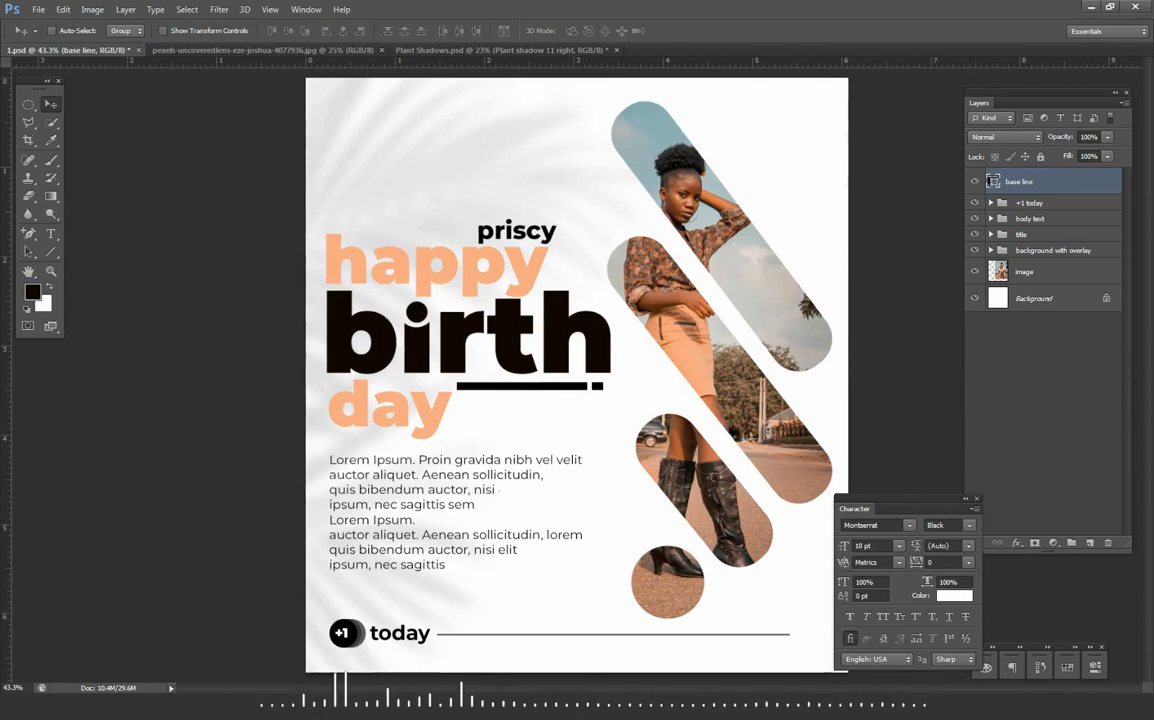
left_click(966, 498)
left_click_drag(846, 498, 957, 648)
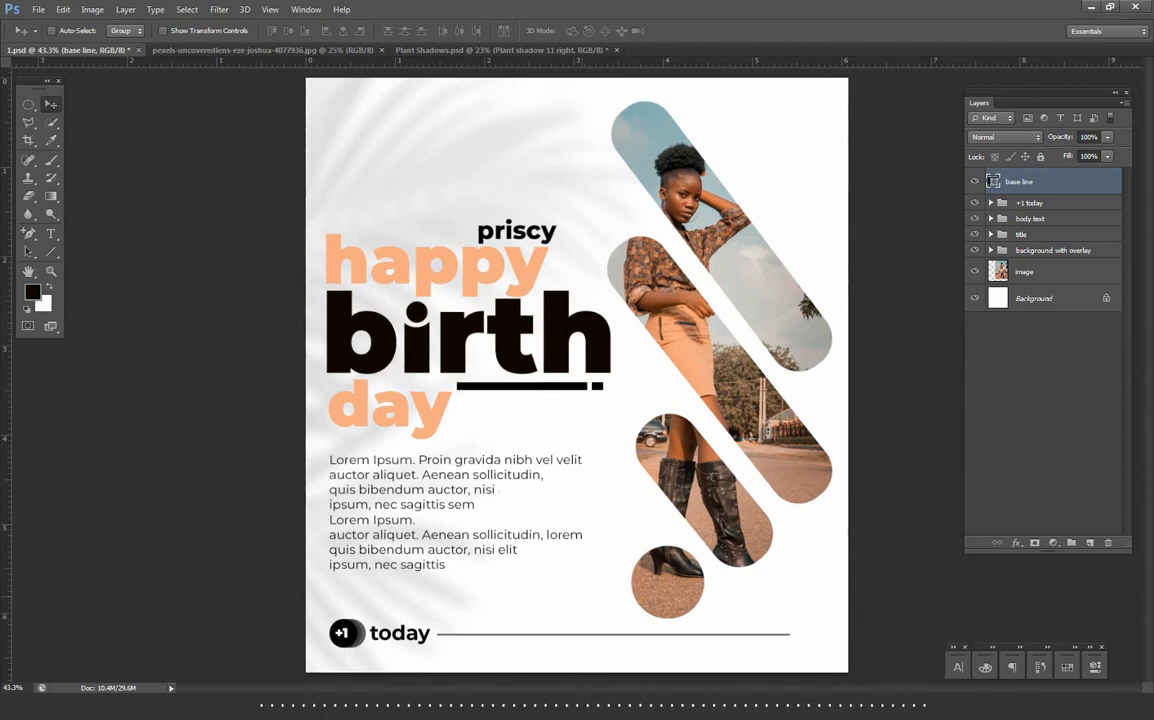